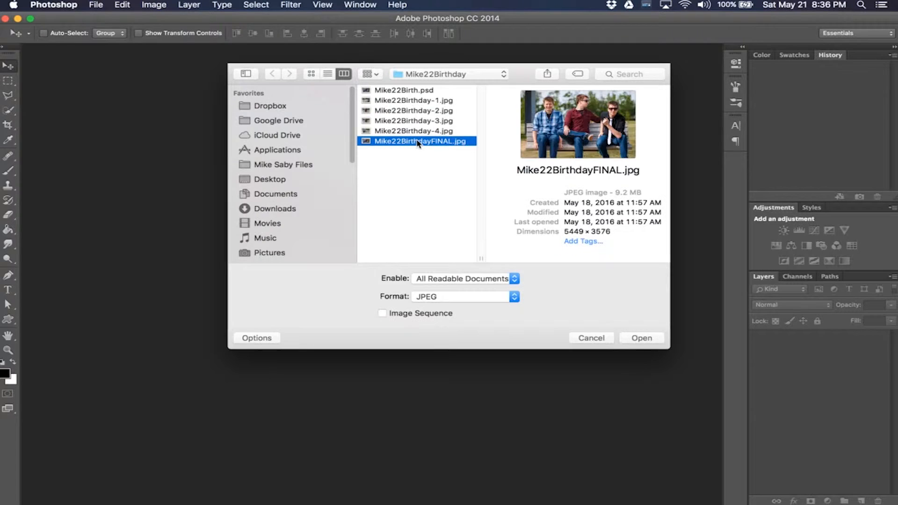
Step: Preview the Mike22Birthday photos in the open dialog, paging through each image, then close the dialog
key("space")
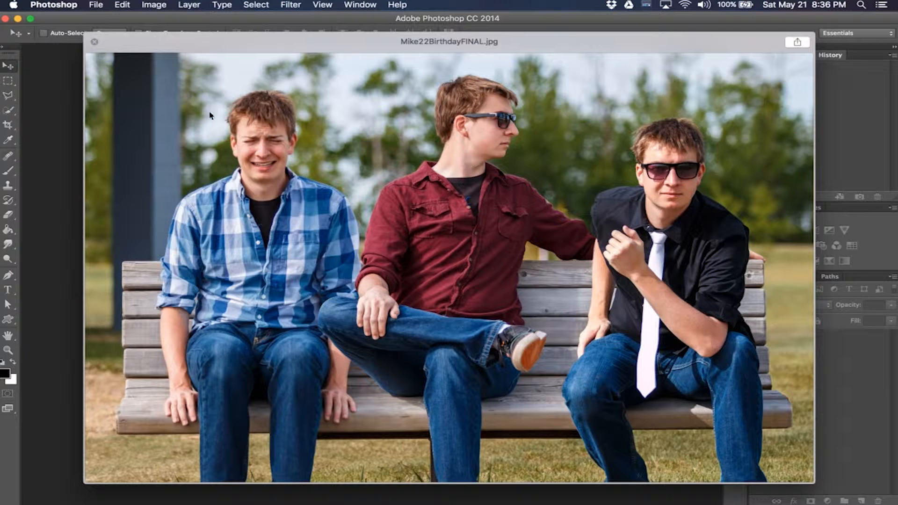
key("space")
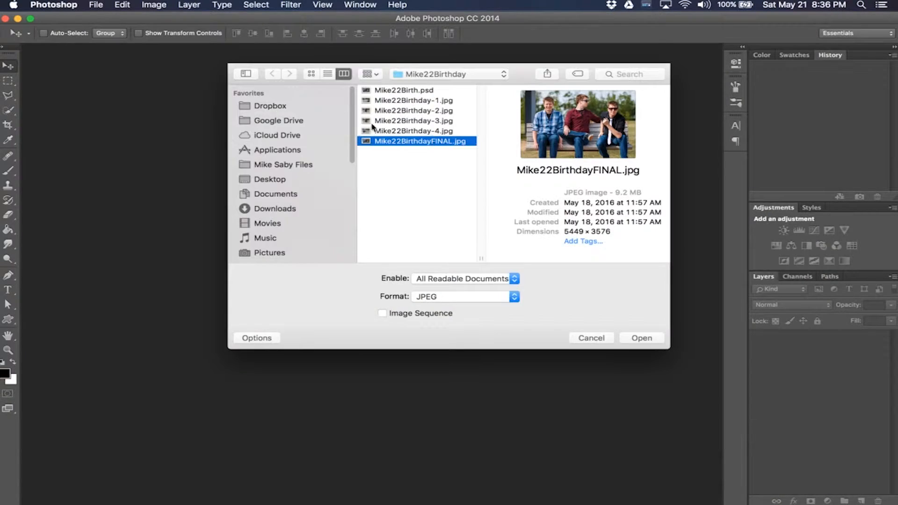
left_click(423, 102)
key("space")
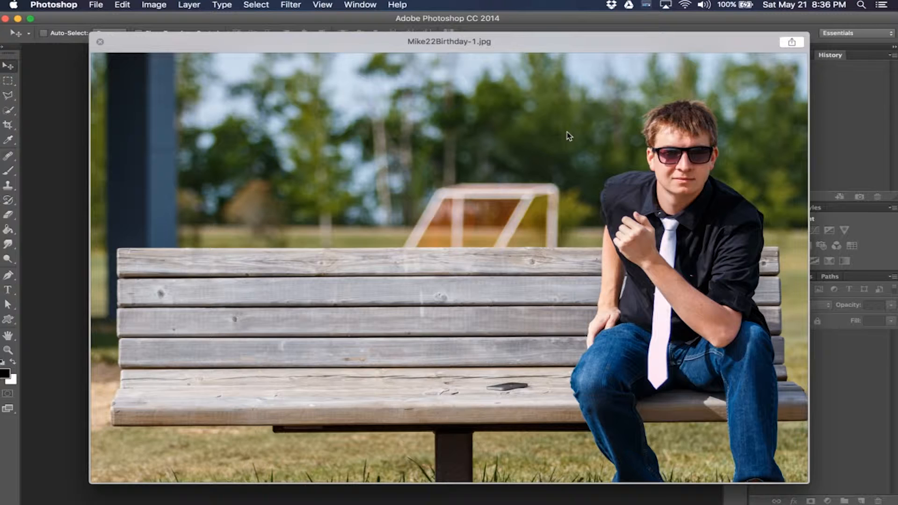
key("Right")
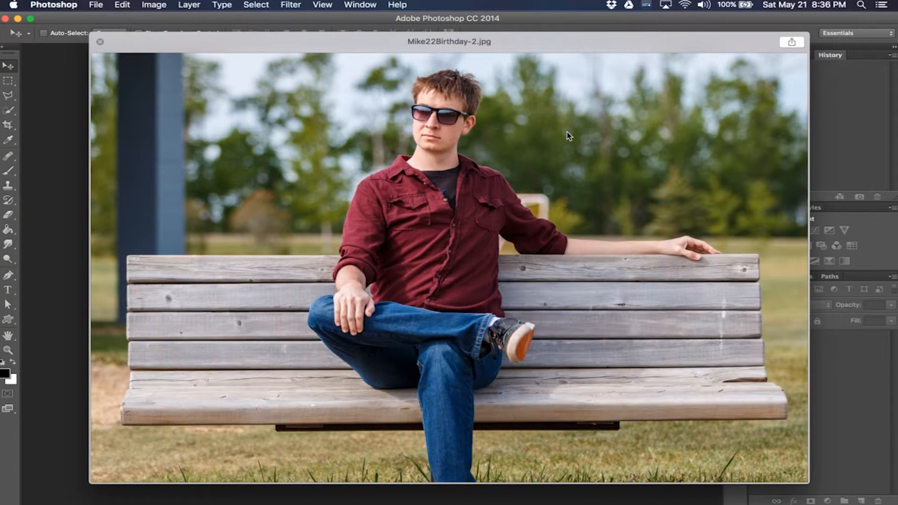
key("Right")
key("Left")
key("Left")
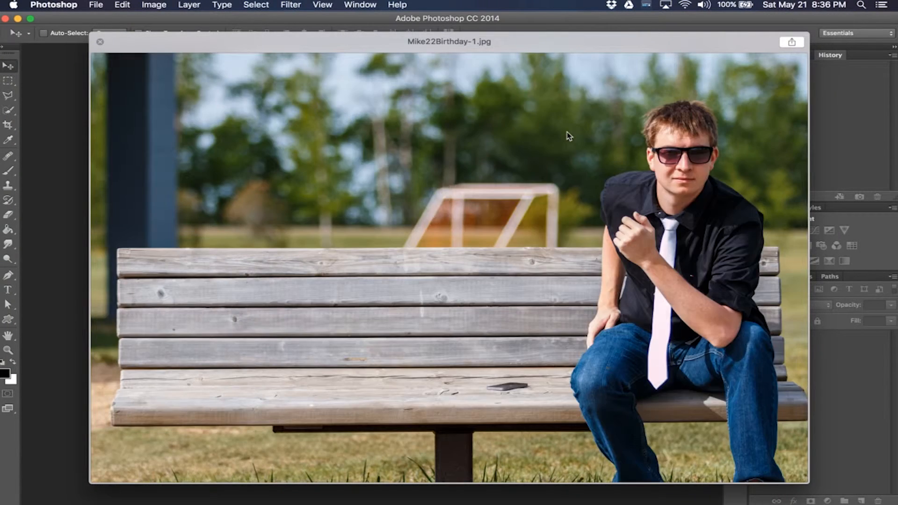
key("Right")
key("Right")
key("Right")
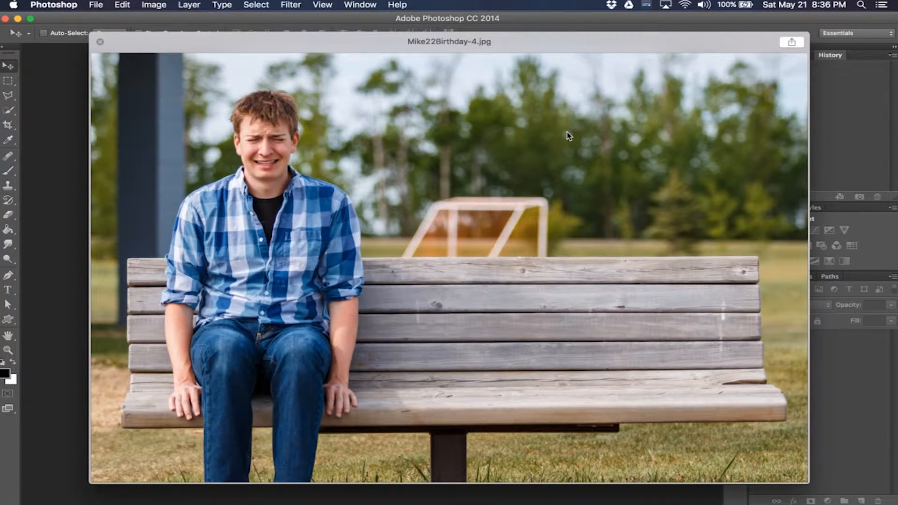
key("Left")
key("Left")
key("Left")
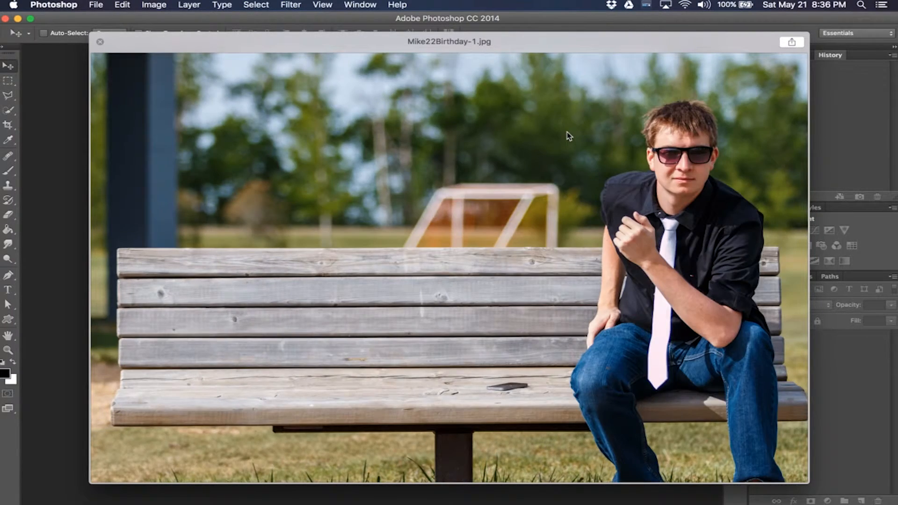
key("Right")
key("Right")
key("Right")
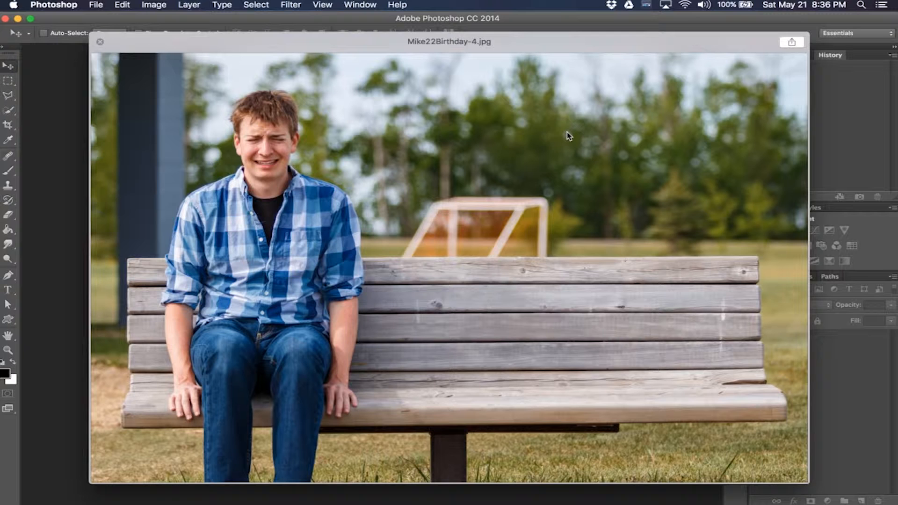
key("space")
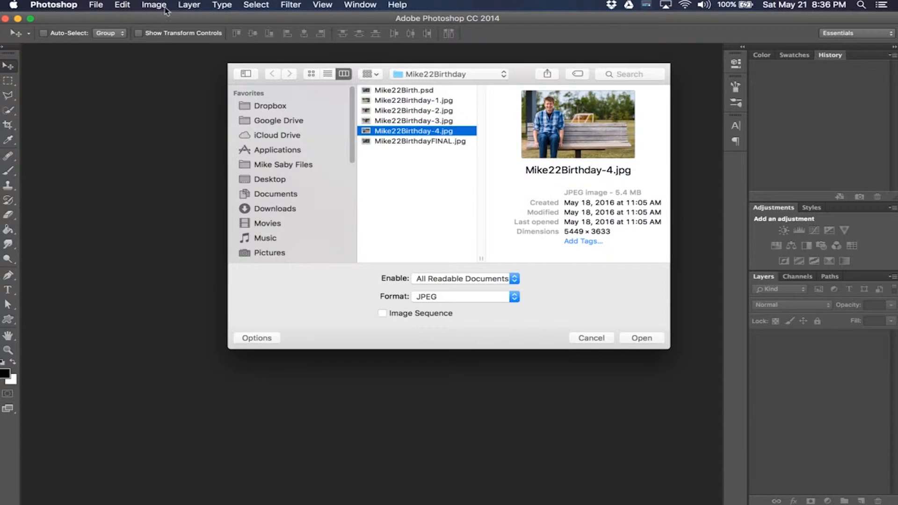
left_click(603, 340)
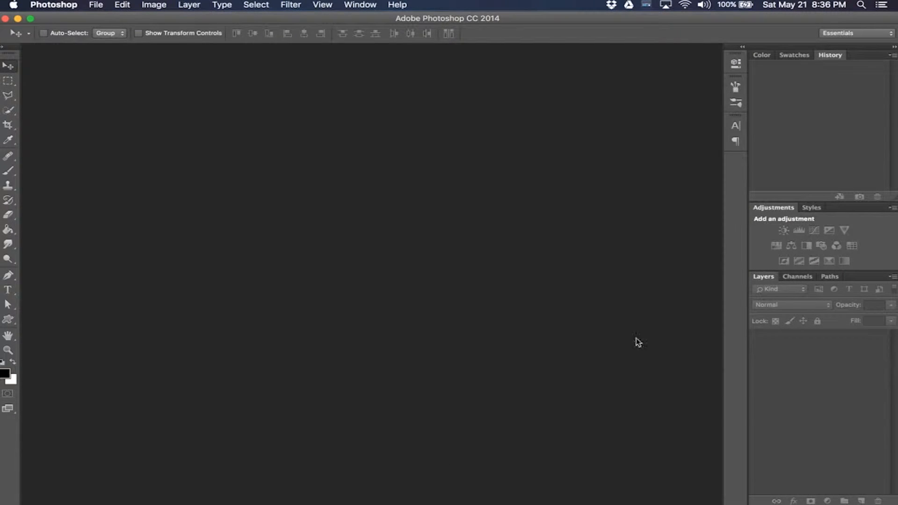
Step: Load Mike22Birthday-1, Mike22Birthday-3 and Mike22Birthday-4 into a stack with automatic alignment of the source images
left_click(97, 5)
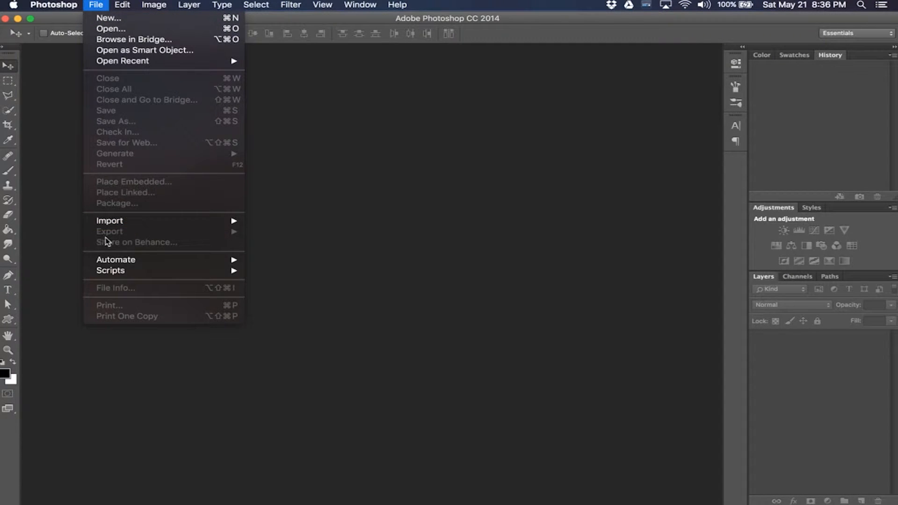
mouse_move(122, 275)
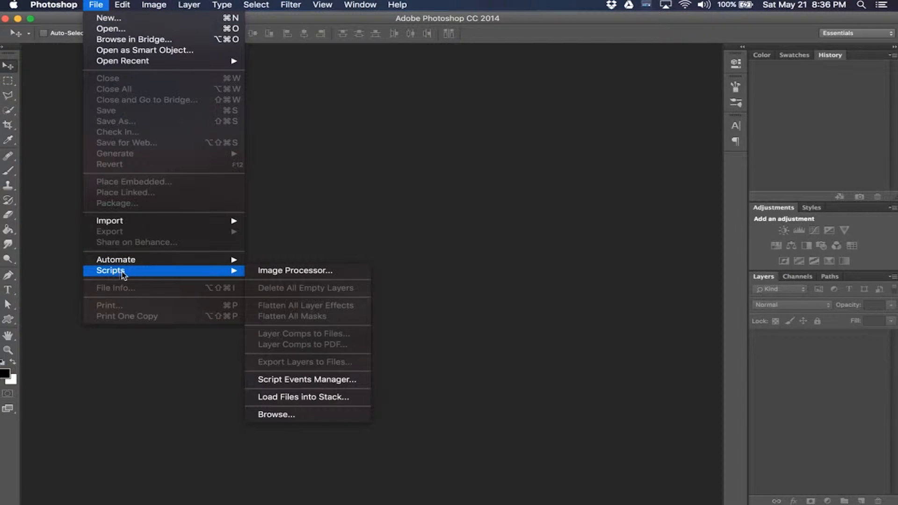
left_click(322, 399)
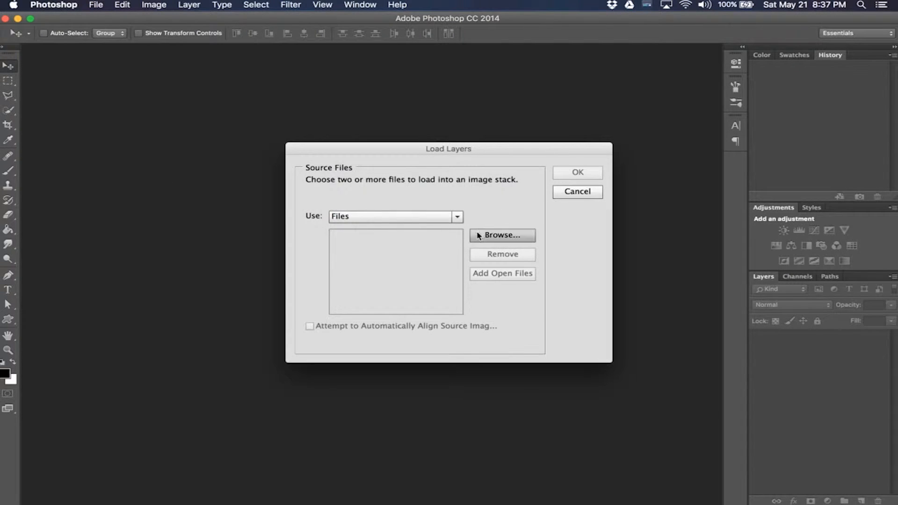
left_click(491, 235)
left_click(428, 100)
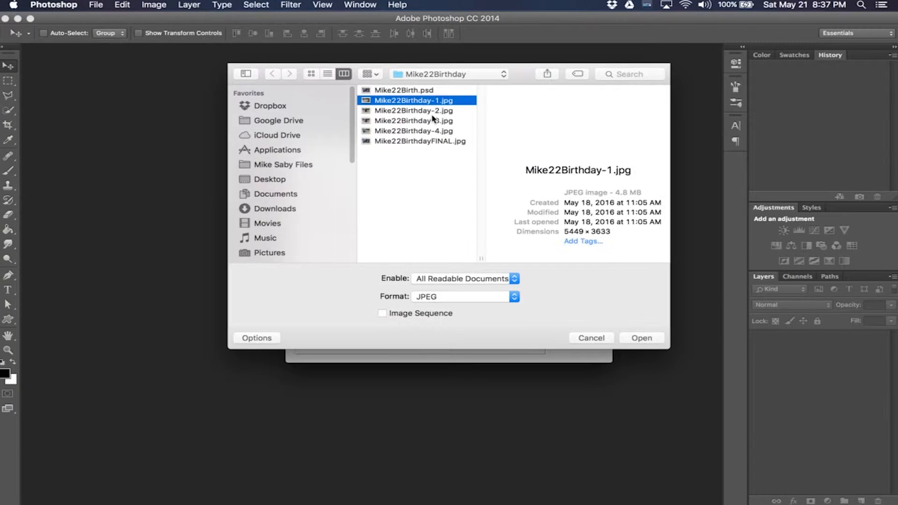
left_click(435, 121, "super")
left_click(436, 131, "super")
left_click(641, 338)
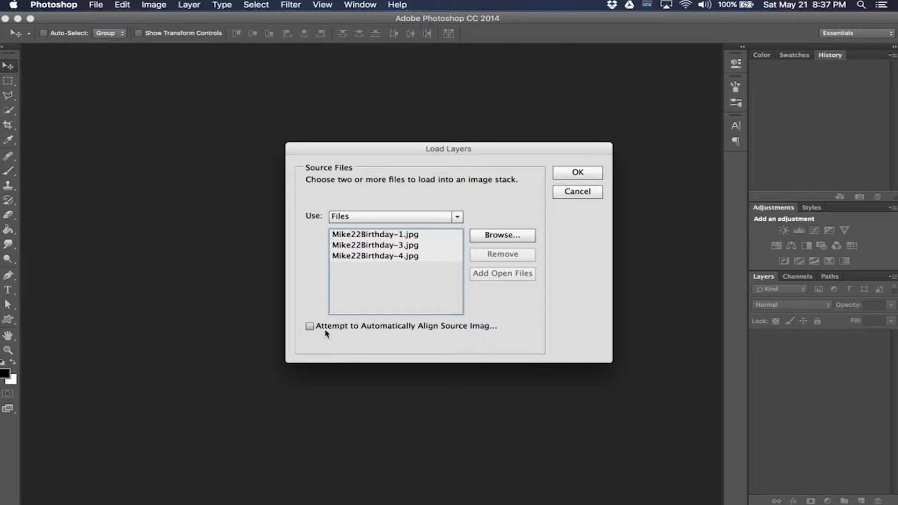
left_click(309, 327)
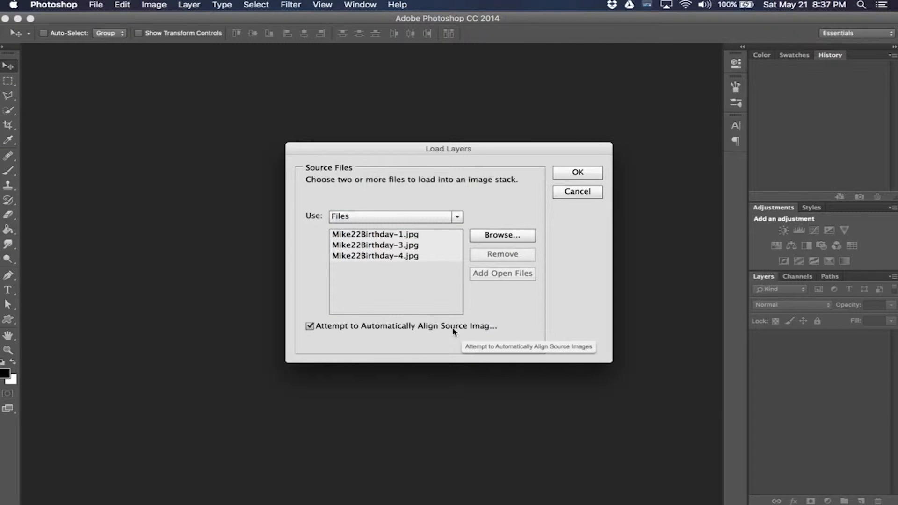
left_click(578, 172)
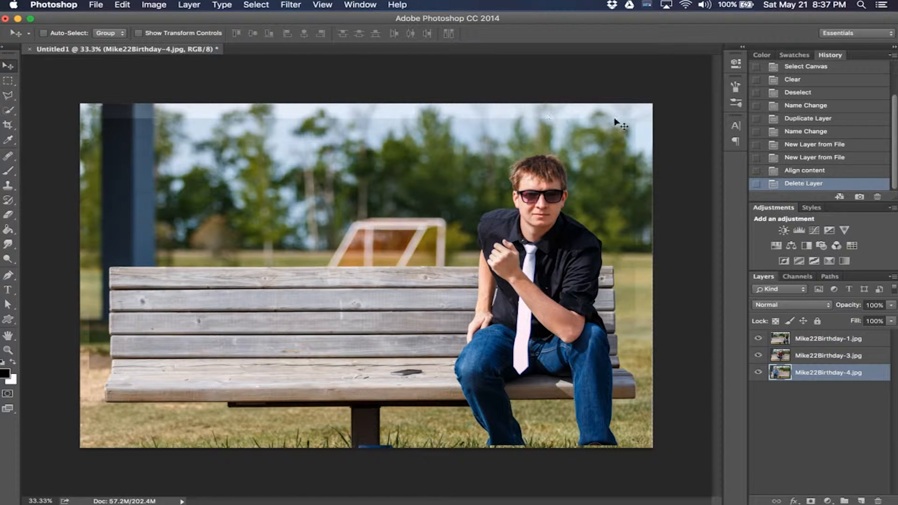
Step: Toggle the visibility of the top two layers to compare the aligned photos
left_click(758, 339)
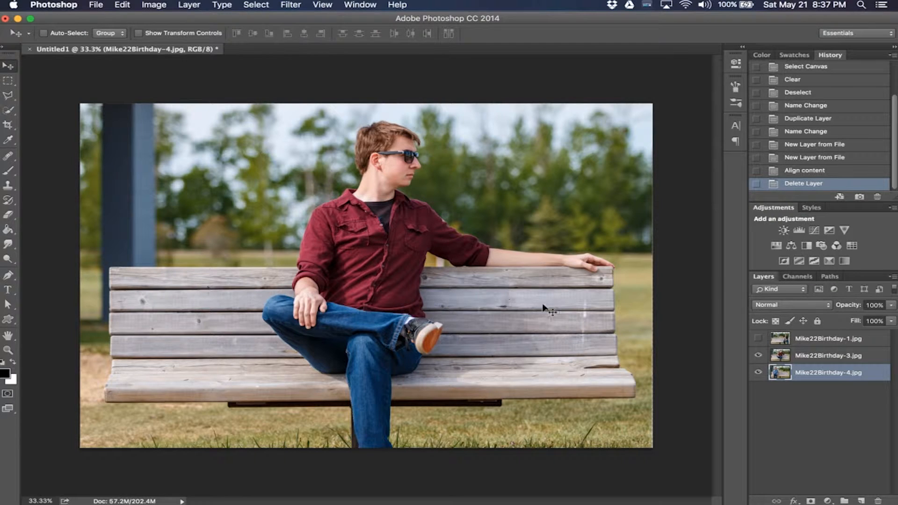
left_click(758, 339)
left_click(758, 338)
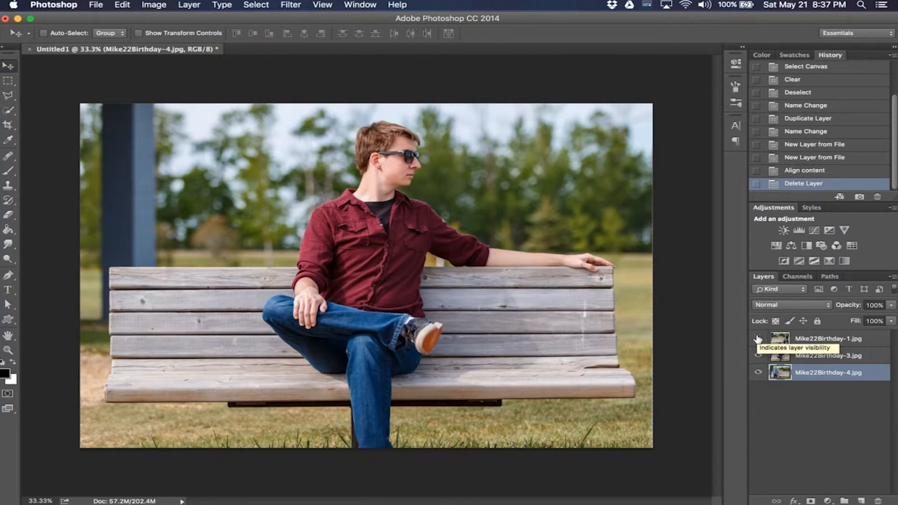
left_click(758, 338)
left_click(758, 339)
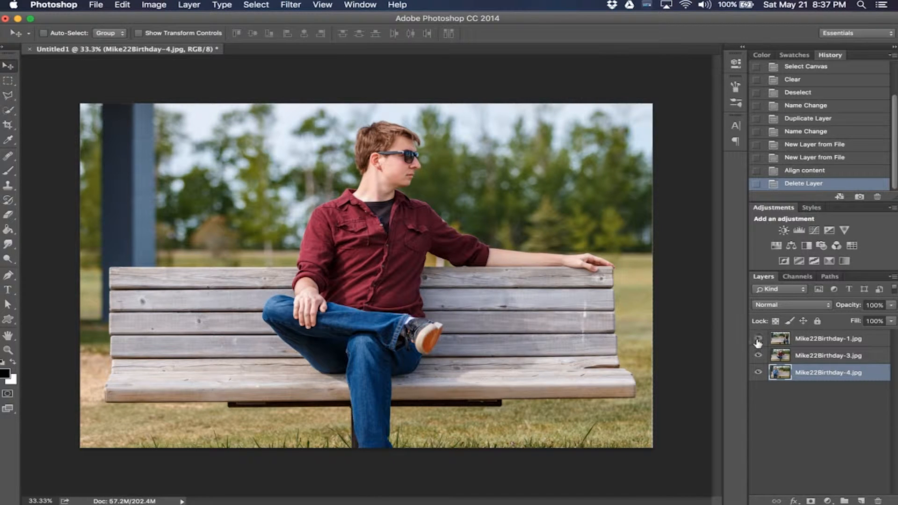
left_click(758, 340)
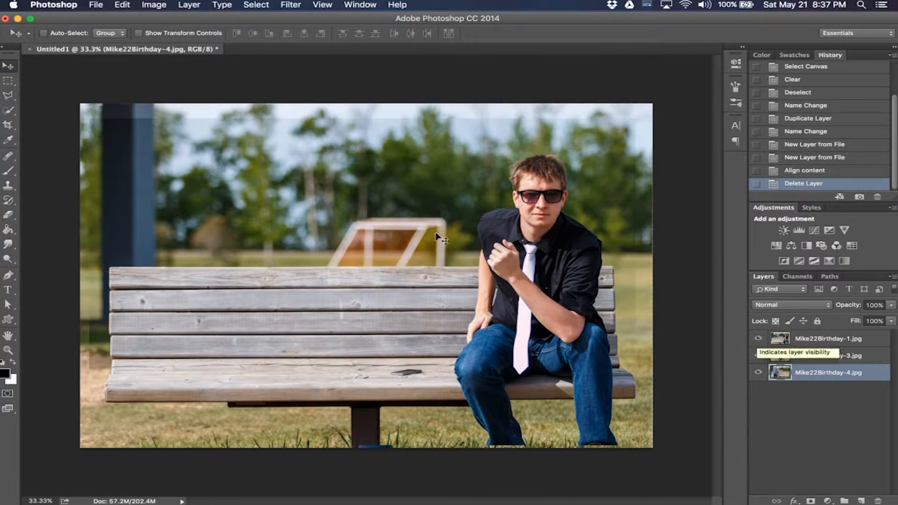
left_click(758, 340)
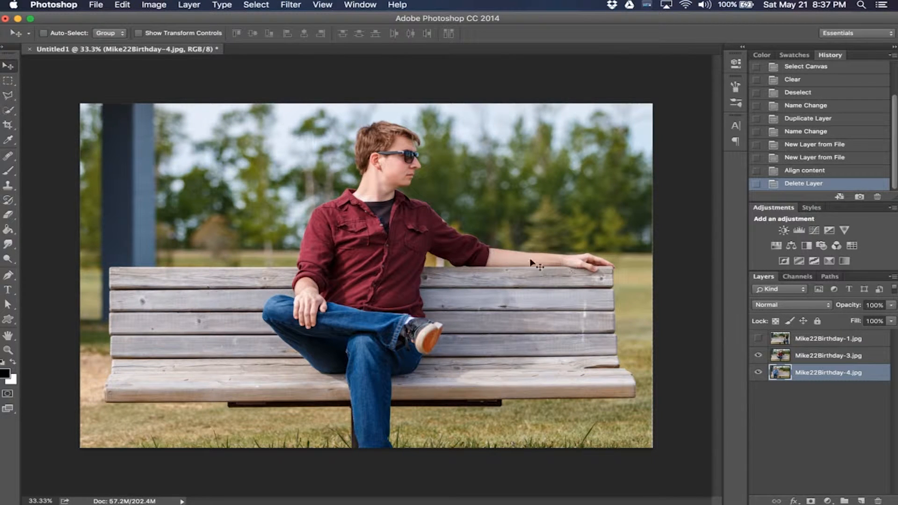
left_click(758, 339)
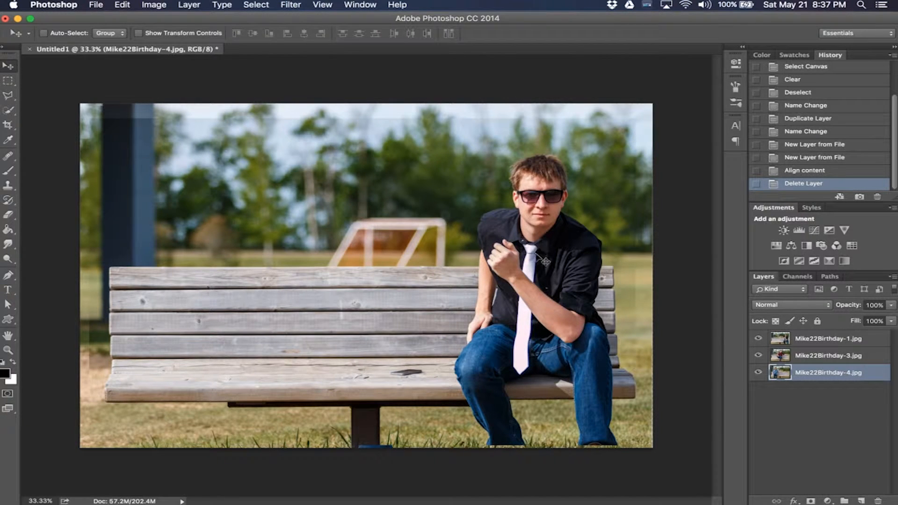
left_click(836, 341)
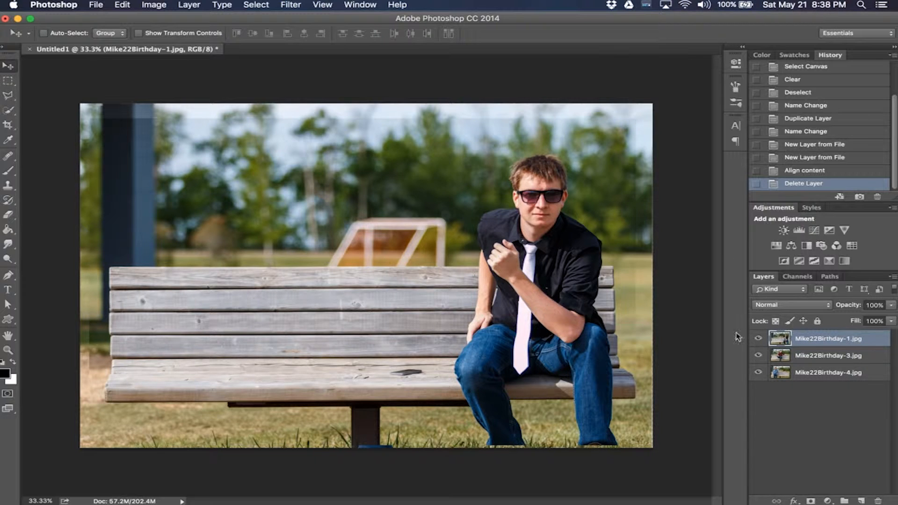
left_click(758, 339)
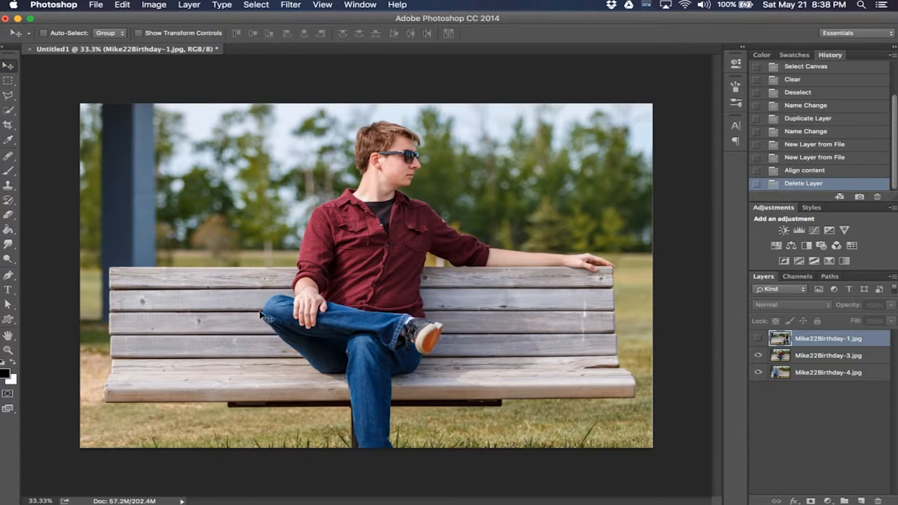
left_click(758, 355)
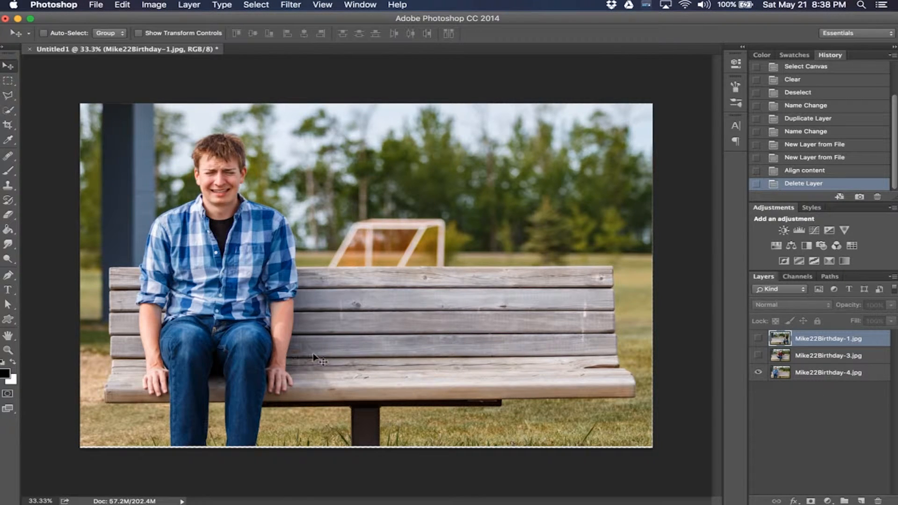
left_click(758, 356)
left_click(759, 338)
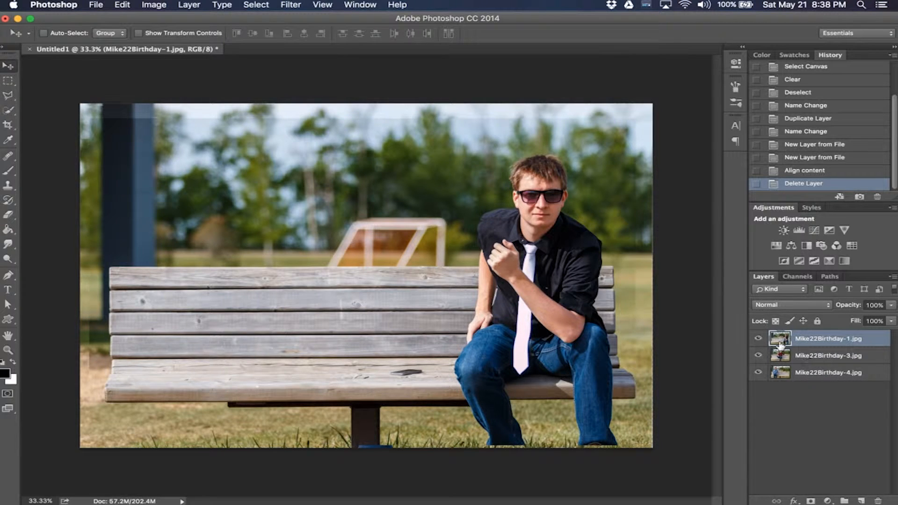
Step: Add layer masks to the Mike22Birthday-1 and Mike22Birthday-3 layers
left_click(811, 500)
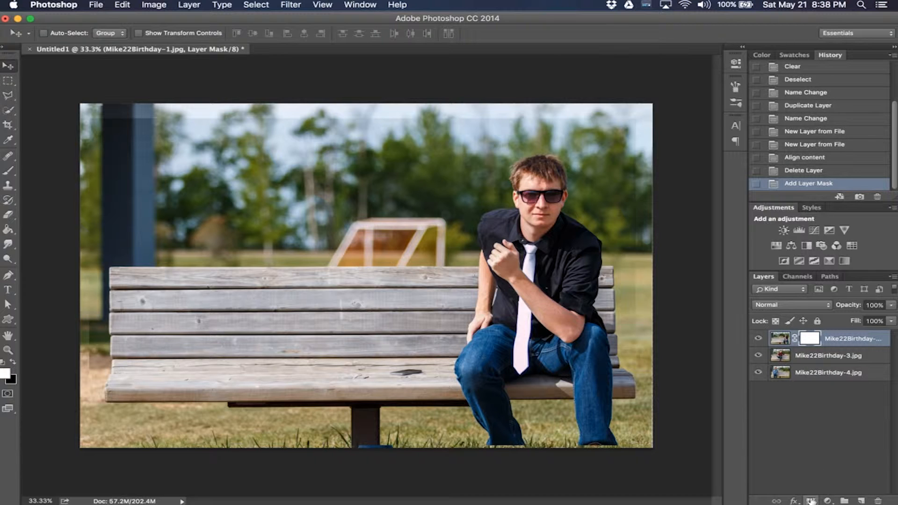
left_click(810, 361)
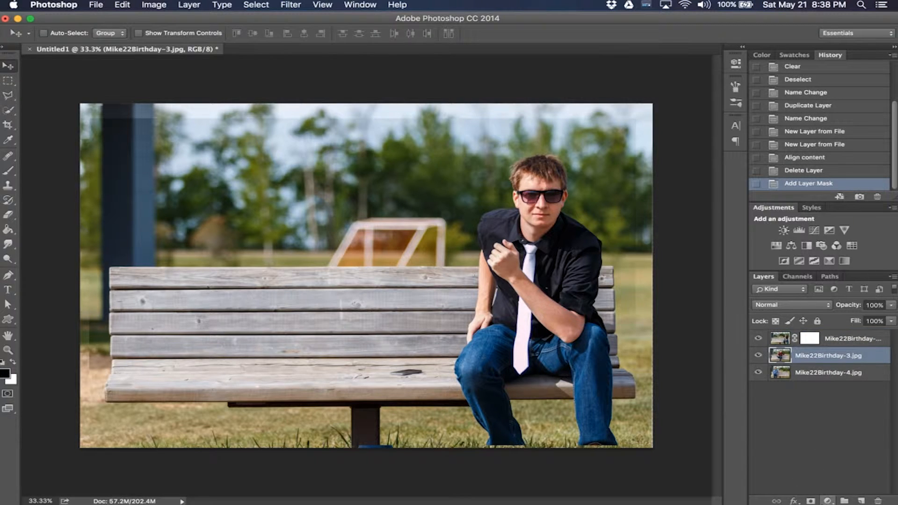
left_click(810, 500)
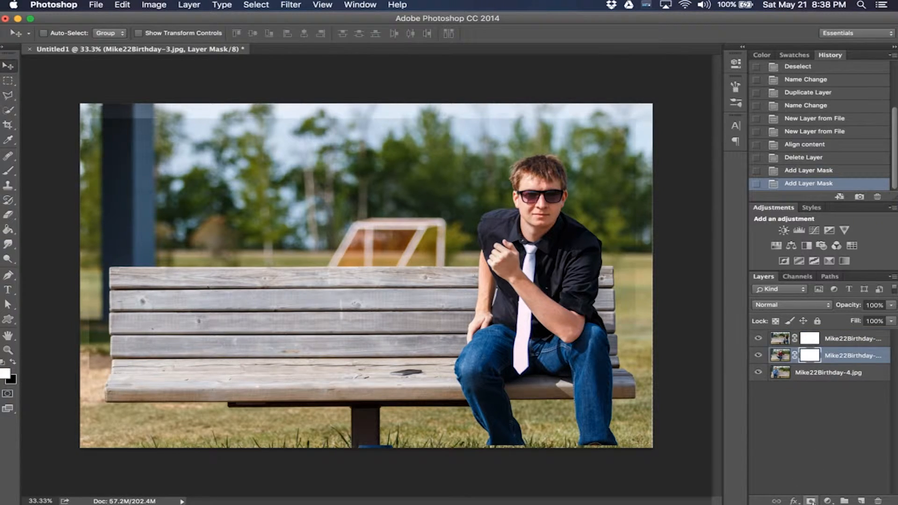
Step: Paint a stroke with the Brush tool on the top layer's image and undo it
left_click(814, 342)
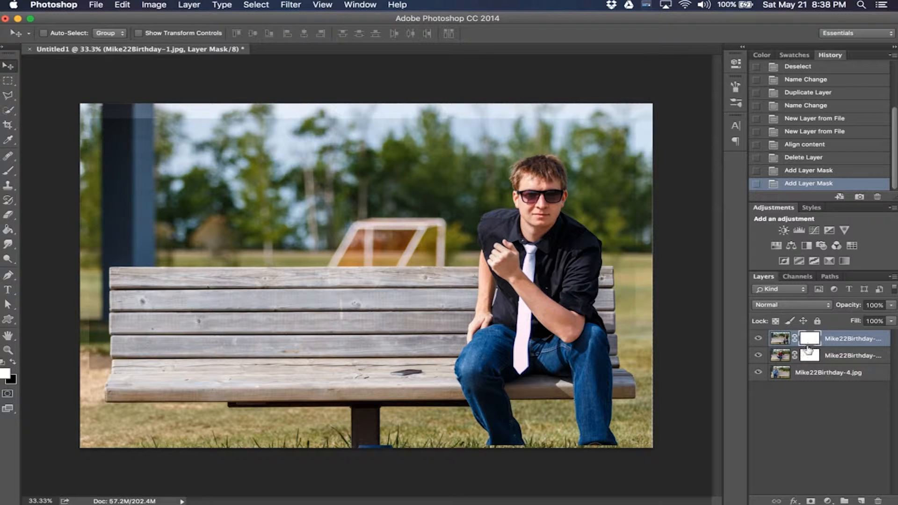
left_click(778, 342)
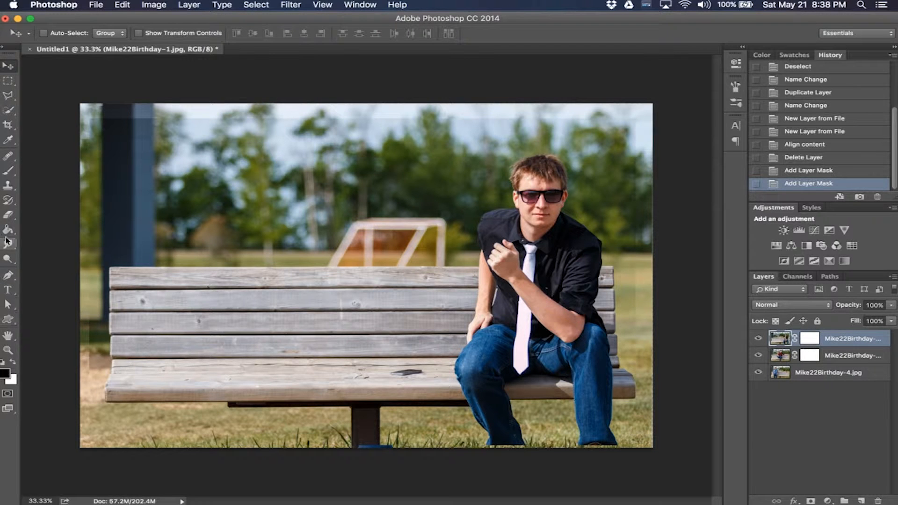
left_click(9, 171)
left_click_drag(501, 223, 521, 215)
key("super+z")
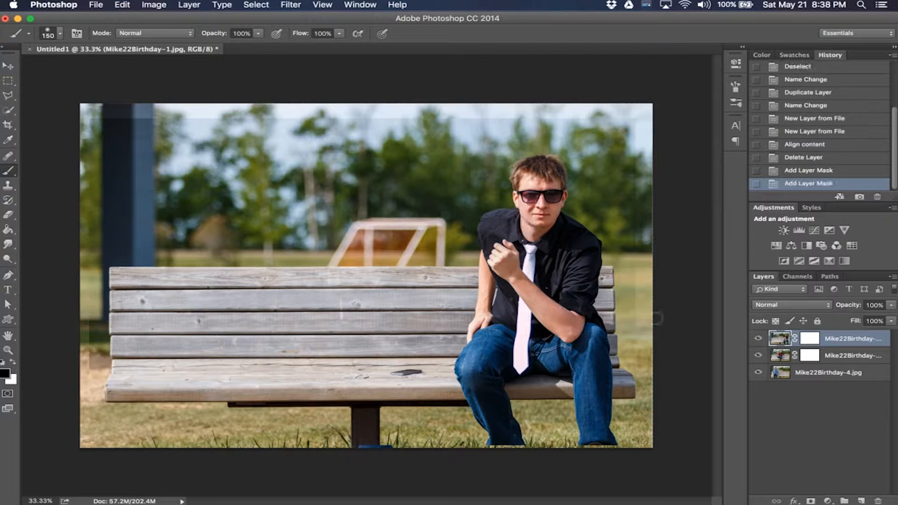
Step: Target the top layer's mask and set the brush to black foreground at size 500
left_click(810, 338)
key("x")
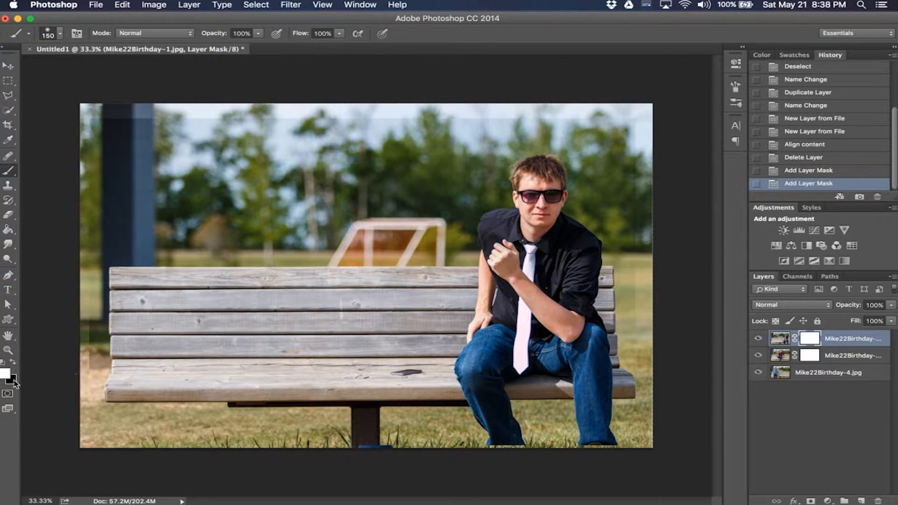
left_click(14, 363)
key("bracketright")
key("bracketright")
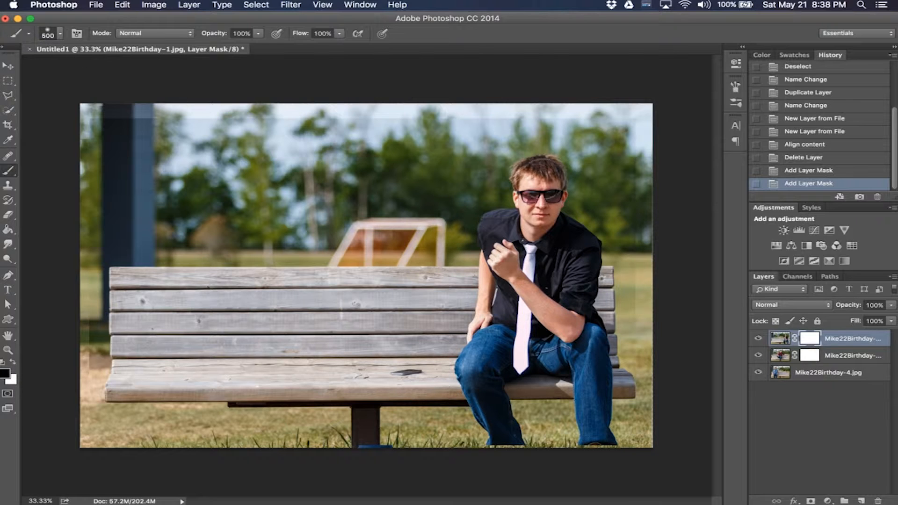
Step: Paint black over the man in the black shirt on the top layer's mask, raising the brush hardness to 93%
mouse_move(537, 174)
left_mouse_down()
mouse_move(514, 195)
mouse_move(559, 196)
left_mouse_up()
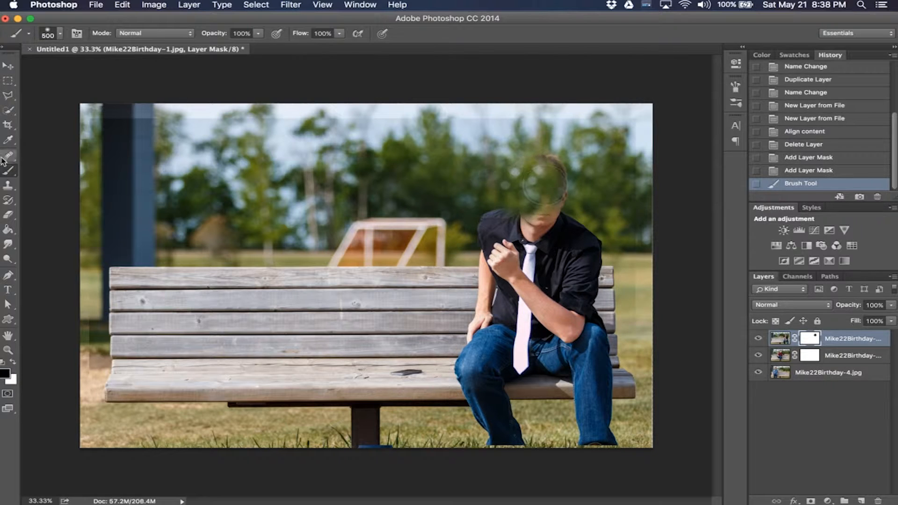
left_click(60, 33)
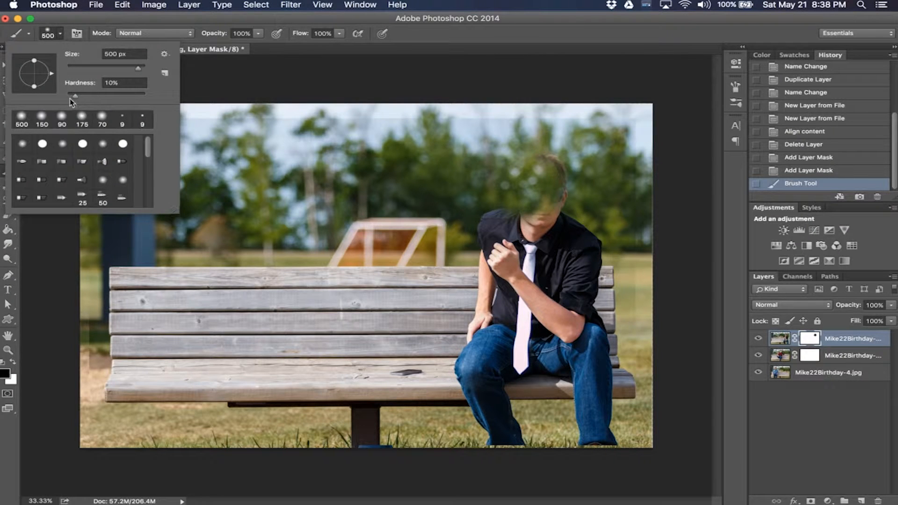
left_click_drag(69, 98, 136, 100)
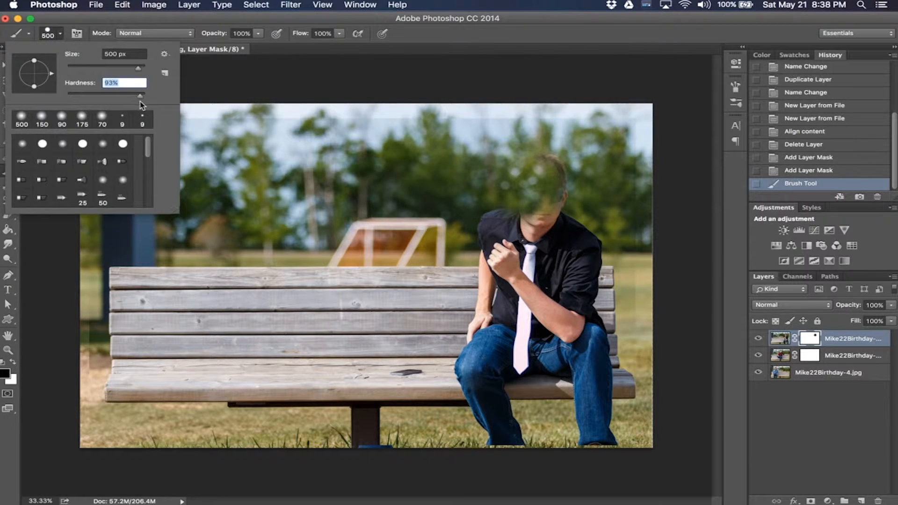
mouse_move(554, 174)
left_mouse_down()
mouse_move(544, 221)
mouse_move(503, 223)
mouse_move(493, 256)
mouse_move(491, 227)
mouse_move(487, 354)
mouse_move(497, 431)
mouse_move(594, 431)
mouse_move(584, 361)
mouse_move(542, 389)
mouse_move(537, 370)
mouse_move(529, 379)
mouse_move(547, 305)
mouse_move(524, 331)
mouse_move(531, 260)
mouse_move(580, 261)
mouse_move(586, 318)
left_mouse_up()
left_click_drag(586, 298, 579, 247)
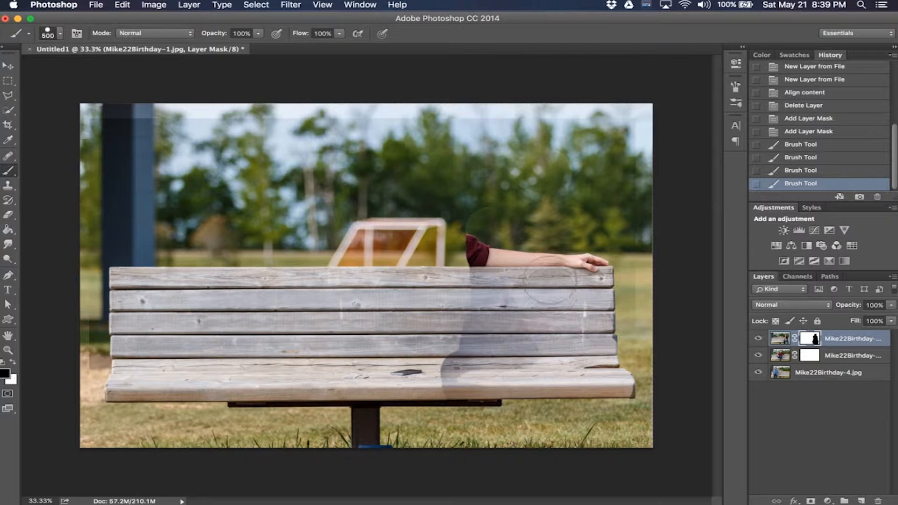
Step: Invert the top layer's mask
left_click(149, 4)
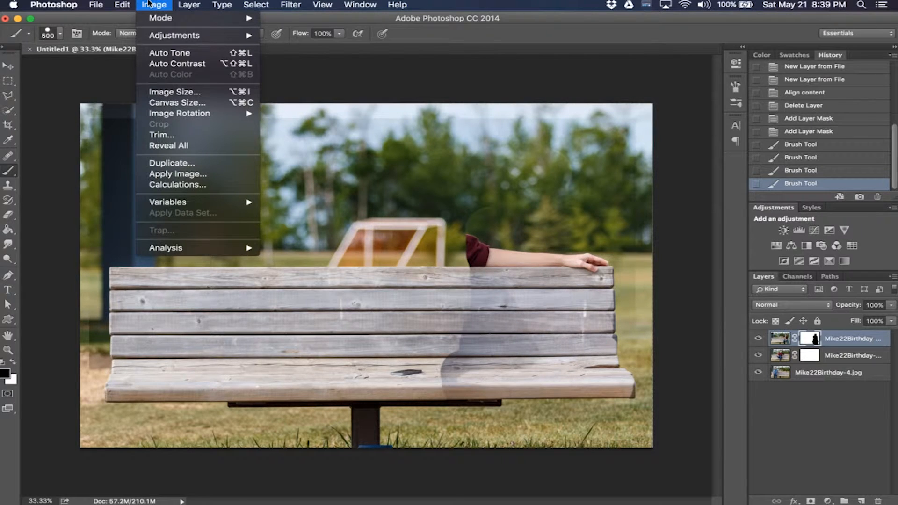
mouse_move(151, 38)
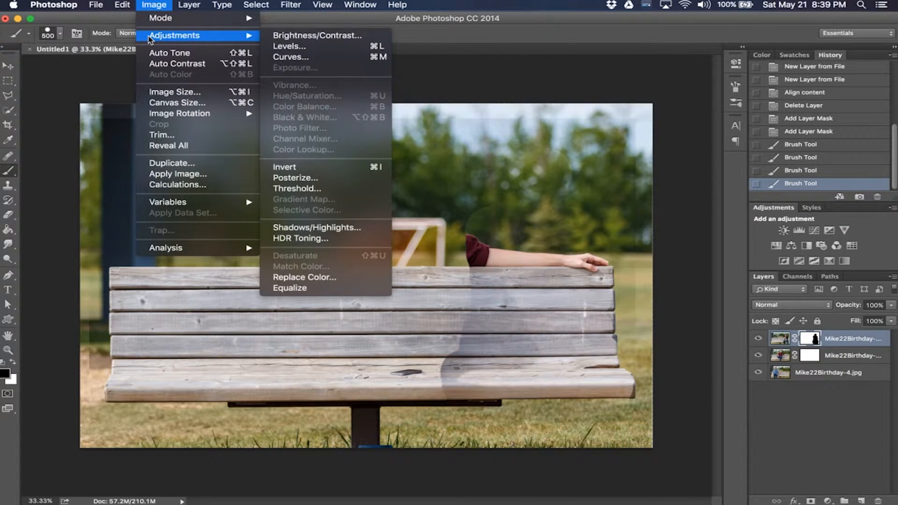
left_click(545, 291)
key("super+i")
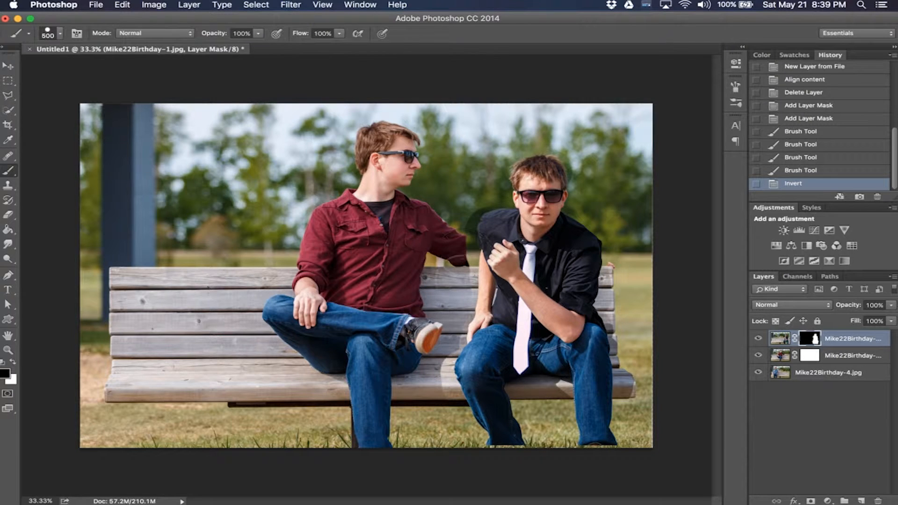
Step: Target the Mike22Birthday-3 layer mask, hide the top layer, and paint black over the man in the red shirt
left_click(8, 65)
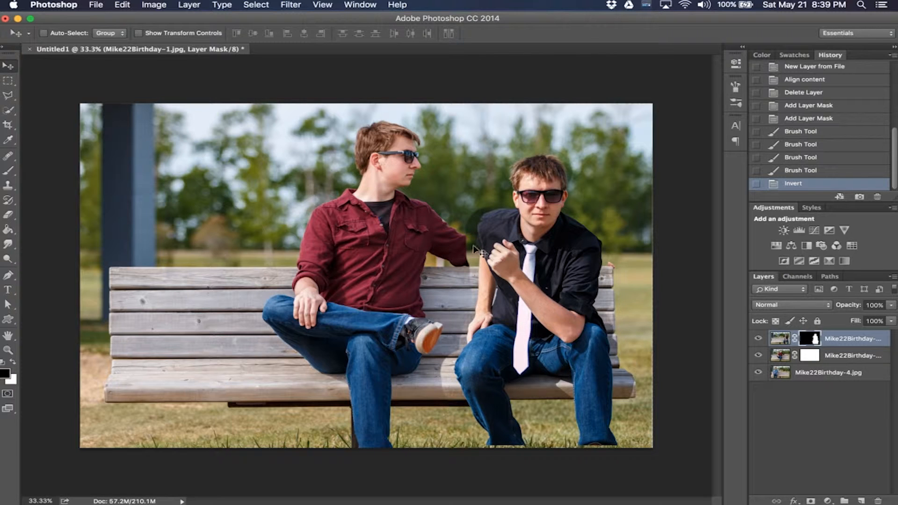
left_click(813, 357)
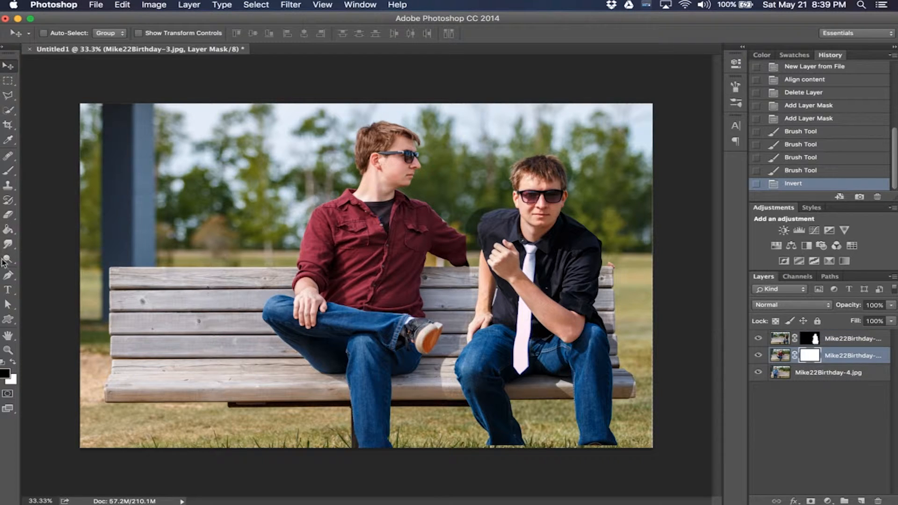
key("b")
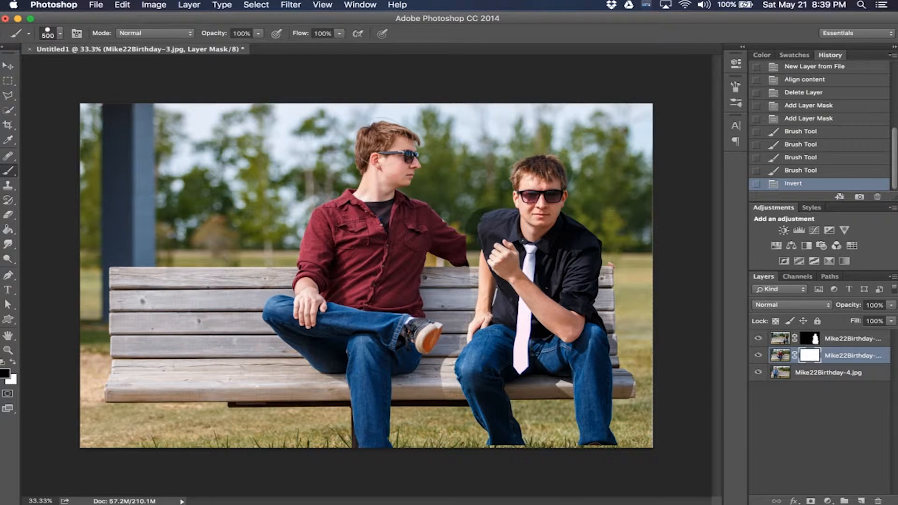
left_click(758, 339)
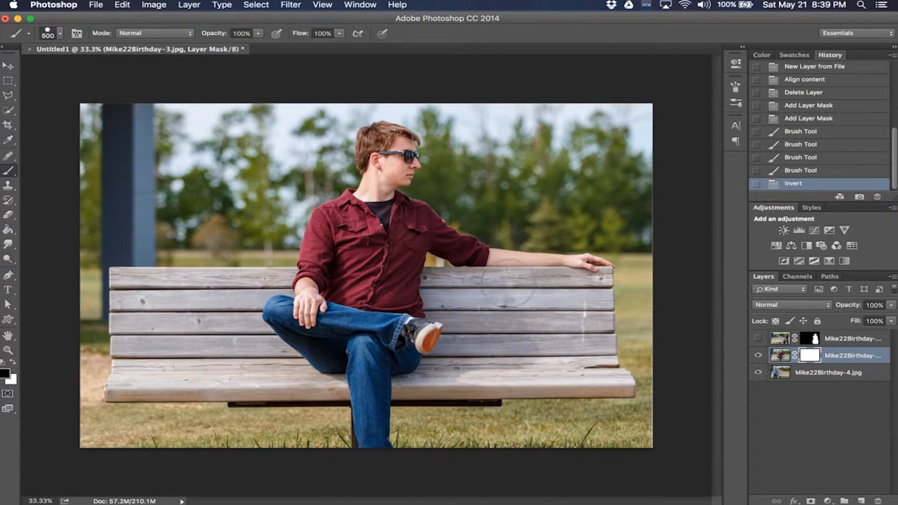
mouse_move(374, 136)
left_mouse_down()
mouse_move(395, 147)
mouse_move(362, 213)
mouse_move(334, 220)
mouse_move(293, 261)
mouse_move(299, 318)
mouse_move(280, 323)
mouse_move(290, 340)
left_mouse_up()
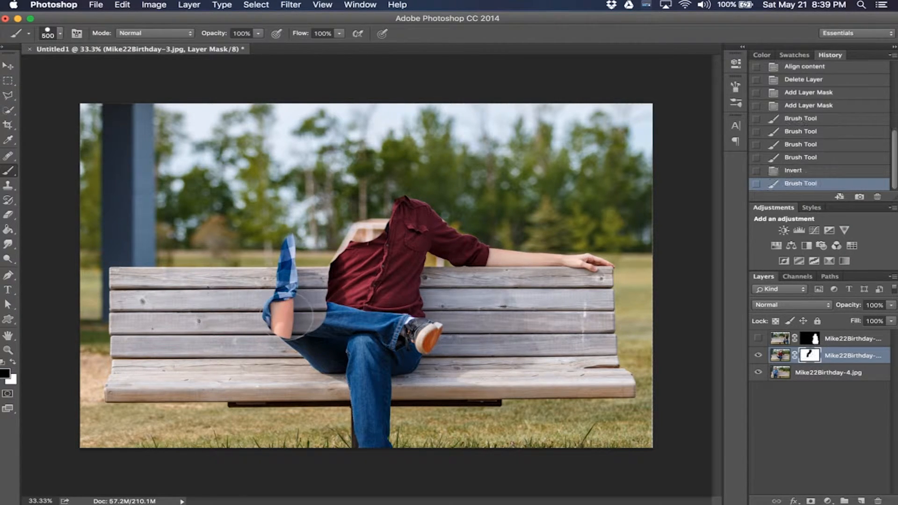
mouse_move(262, 313)
left_mouse_down()
mouse_move(325, 344)
mouse_move(351, 369)
mouse_move(368, 434)
left_mouse_up()
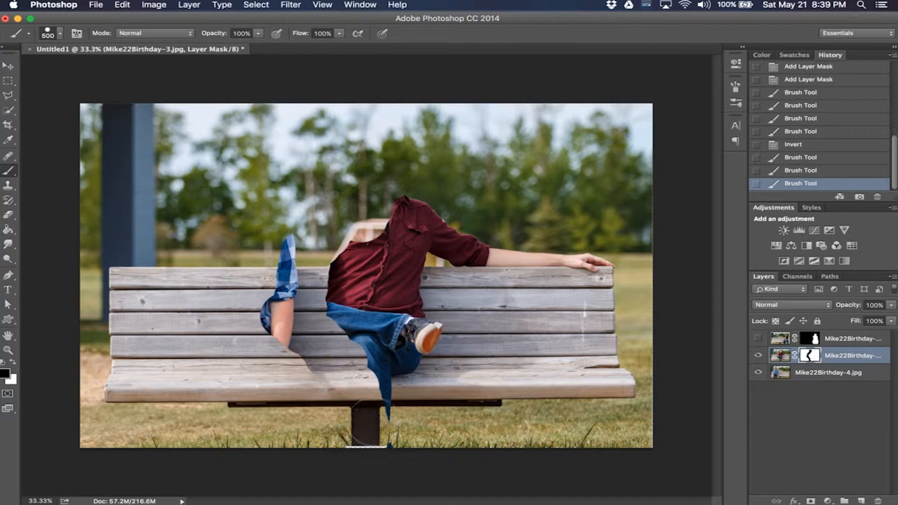
left_click(379, 440)
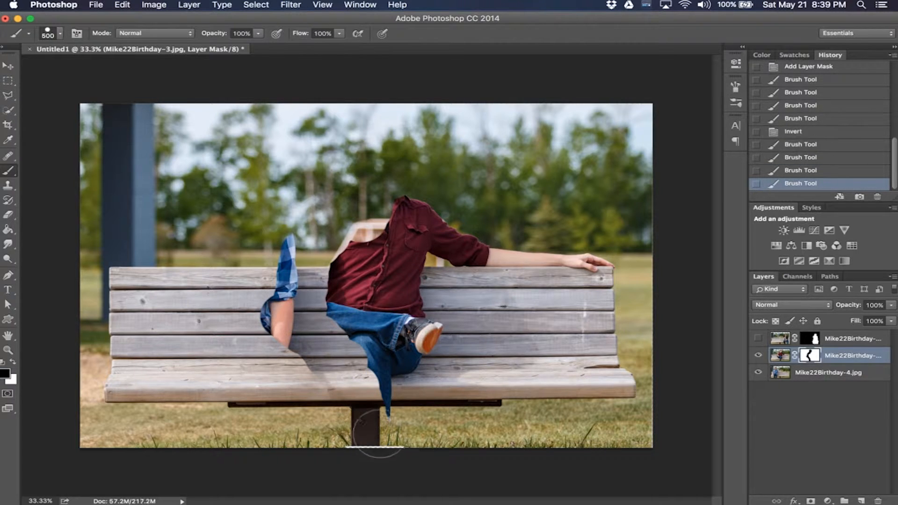
mouse_move(384, 415)
left_mouse_down()
mouse_move(379, 365)
mouse_move(348, 275)
mouse_move(362, 241)
mouse_move(397, 215)
mouse_move(500, 255)
mouse_move(552, 266)
mouse_move(597, 258)
mouse_move(588, 261)
left_mouse_up()
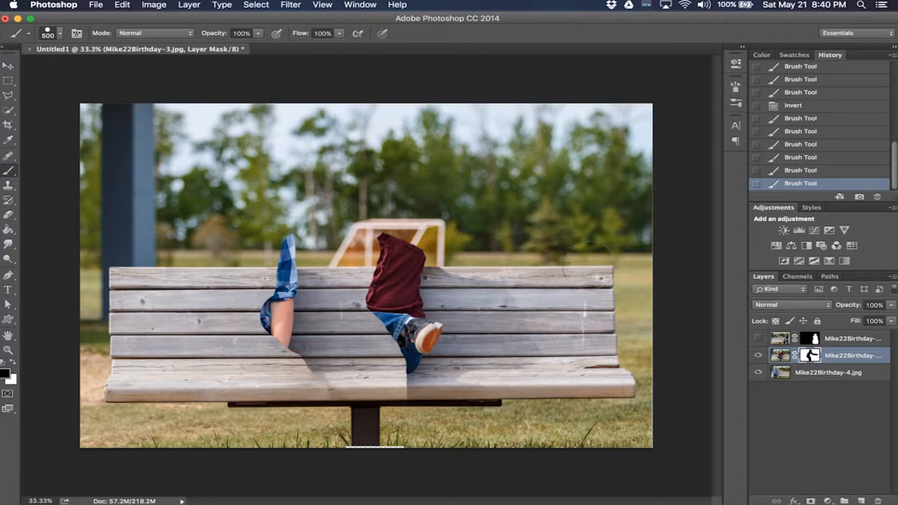
mouse_move(390, 233)
left_mouse_down()
mouse_move(386, 304)
mouse_move(409, 365)
mouse_move(390, 400)
mouse_move(418, 341)
mouse_move(423, 299)
mouse_move(404, 248)
mouse_move(428, 257)
mouse_move(437, 357)
left_mouse_up()
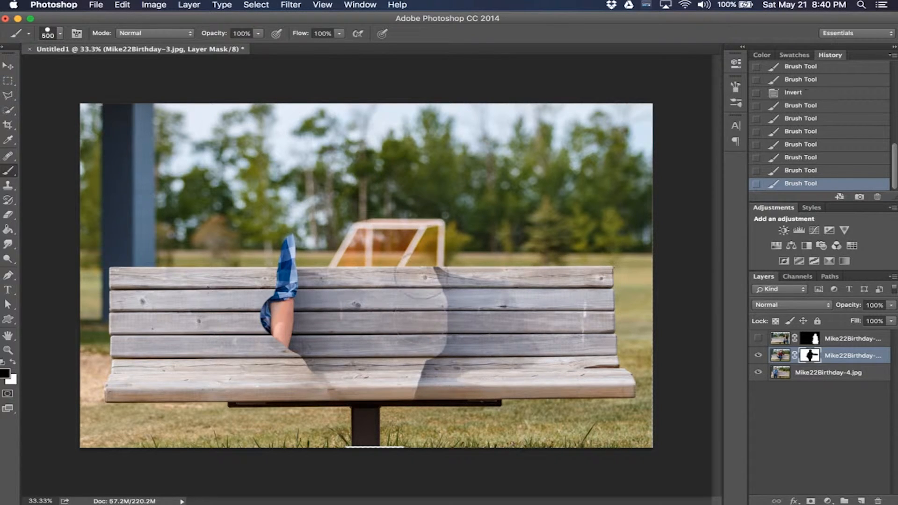
Step: Adjust the brush hardness to 91% and touch up the Mike22Birthday-3 mask
left_click(60, 33)
left_click_drag(92, 92, 79, 95)
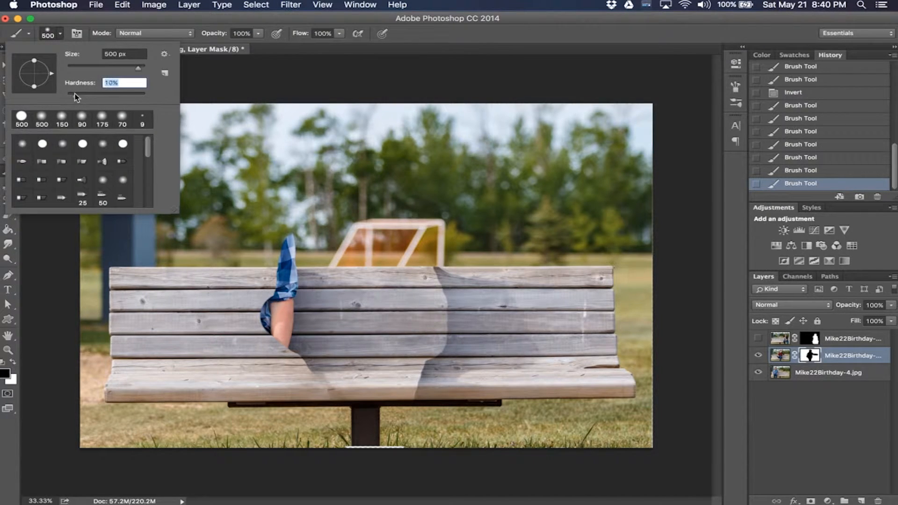
key("Return")
mouse_move(437, 271)
left_mouse_down()
mouse_move(444, 328)
mouse_move(411, 383)
mouse_move(467, 327)
mouse_move(489, 288)
left_mouse_up()
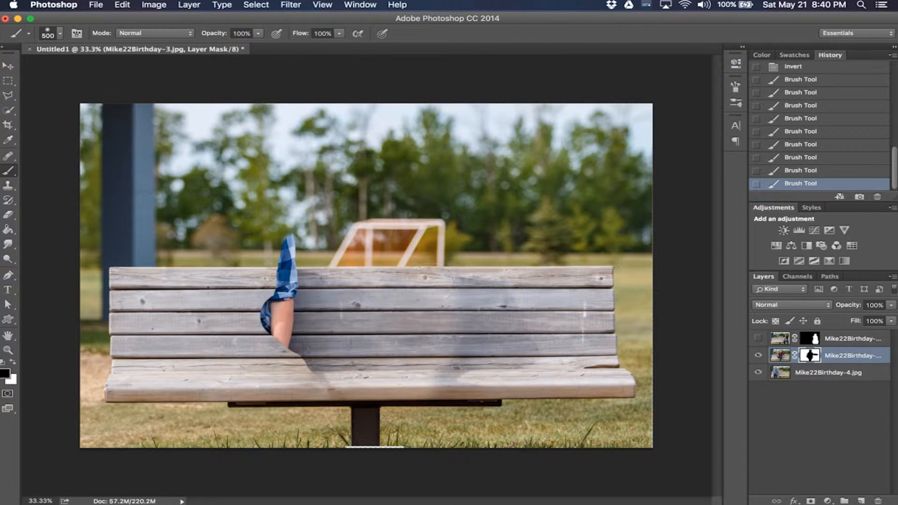
left_click(61, 33)
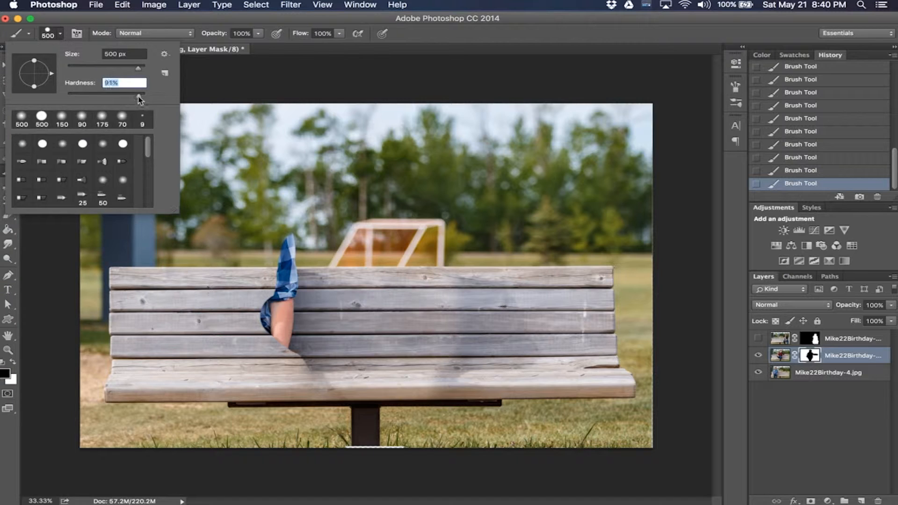
Step: Invert the Mike22Birthday-3 layer mask and show the top layer again
left_click(810, 356)
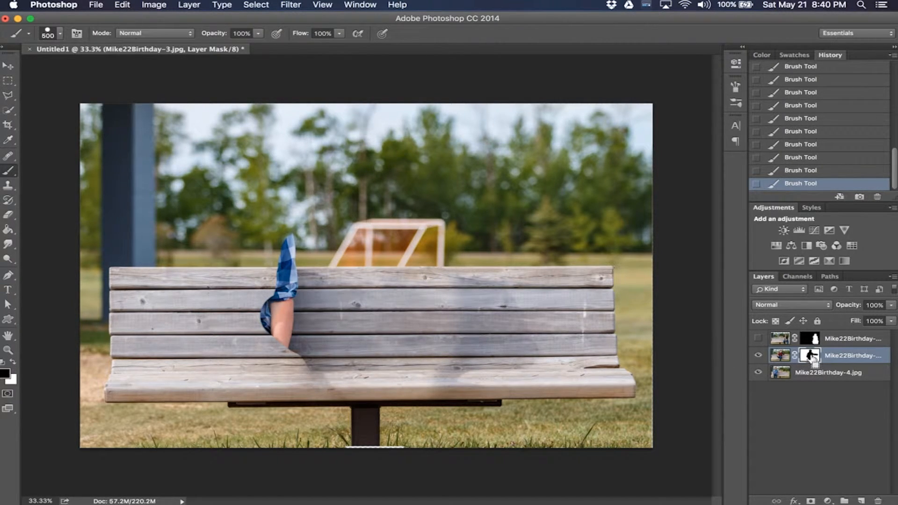
key("super+i")
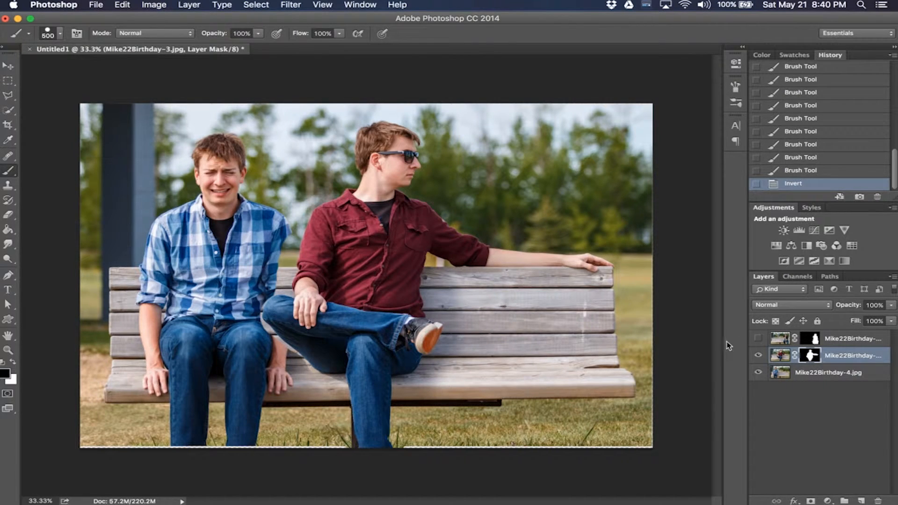
left_click(758, 339)
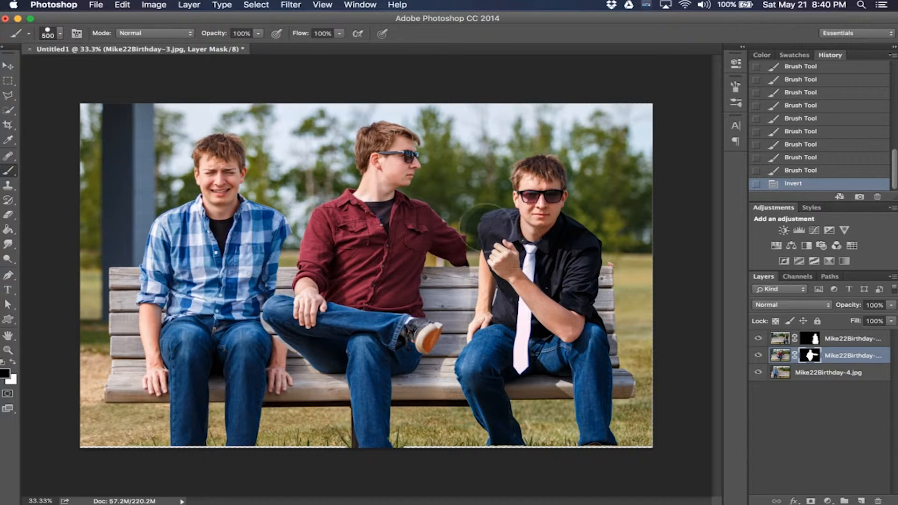
Step: Target the top layer's mask, shrink the brush to 80 px, and paint back the red sleeve between the two men, undoing one stroke
left_click(814, 339)
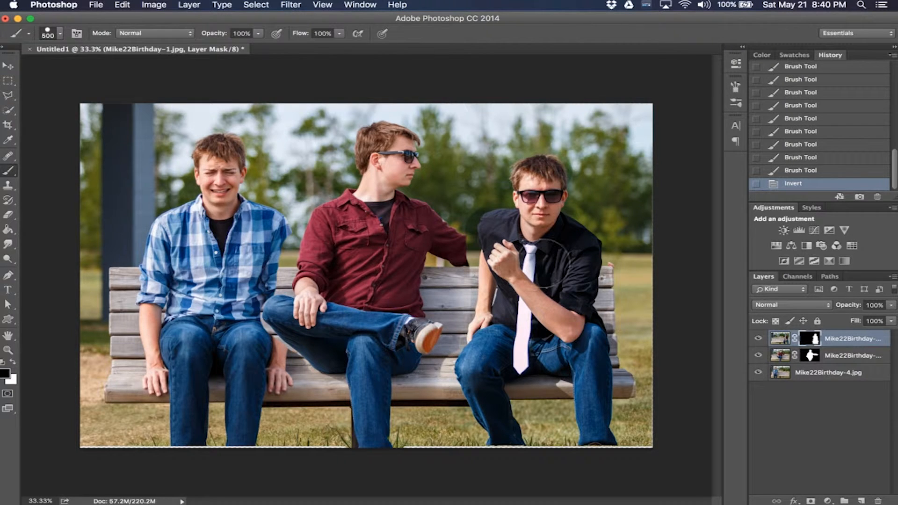
key("super+equal")
key("super+equal")
key("super+equal")
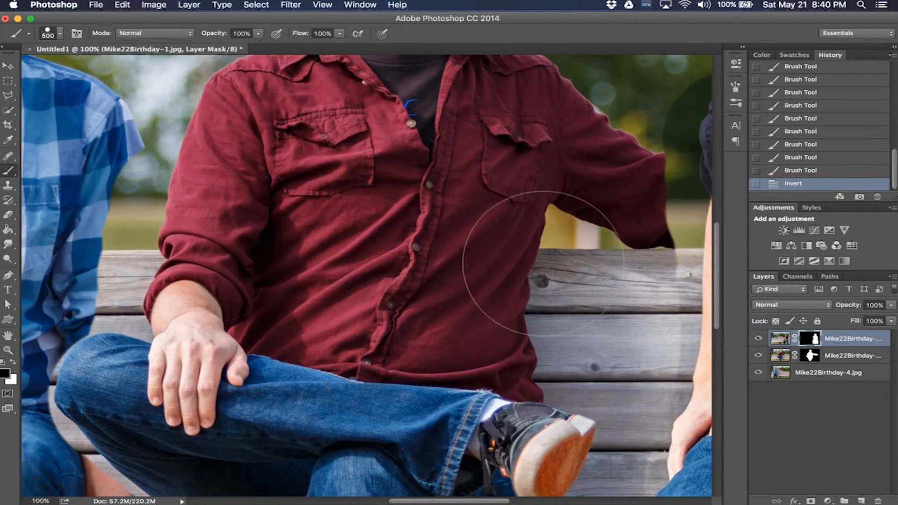
scroll(542, 263, "right", 10)
key("bracketleft")
key("bracketleft")
key("bracketleft")
key("bracketleft")
key("bracketleft")
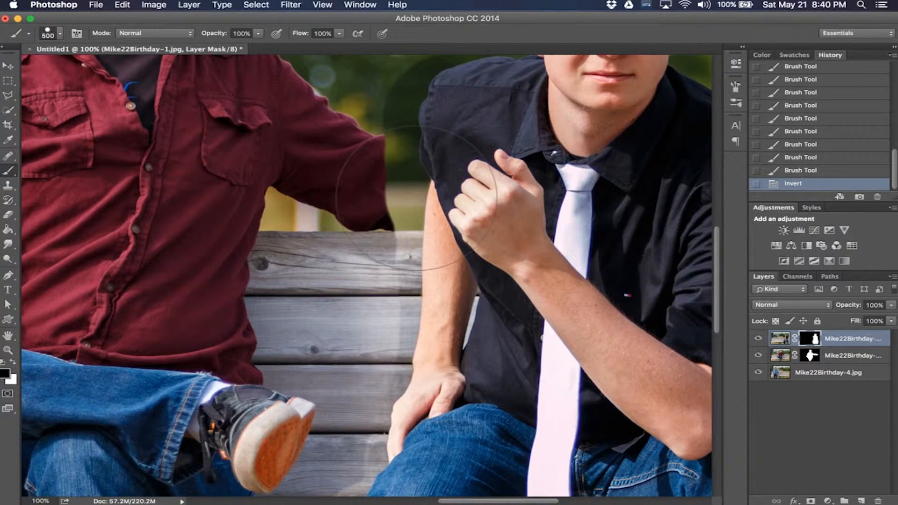
key("bracketleft")
key("bracketleft")
key("bracketleft")
key("bracketleft")
key("bracketleft")
key("bracketleft")
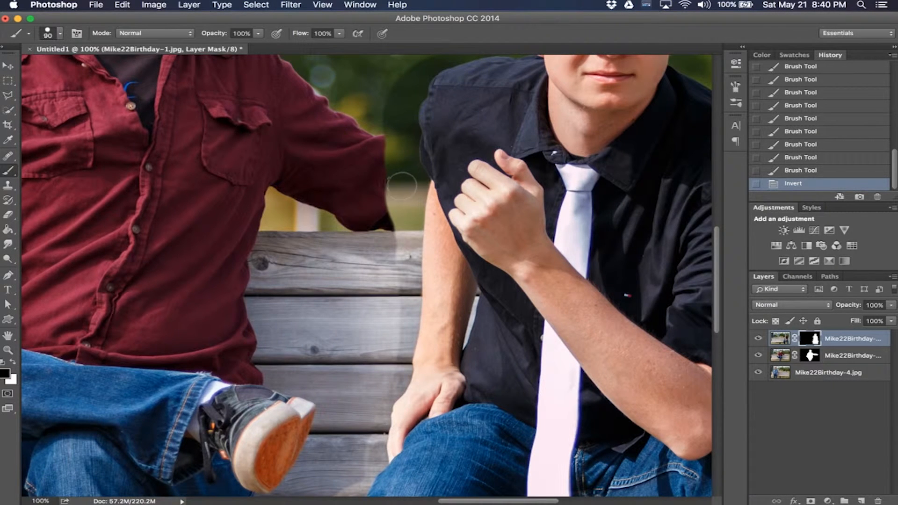
left_click(402, 187)
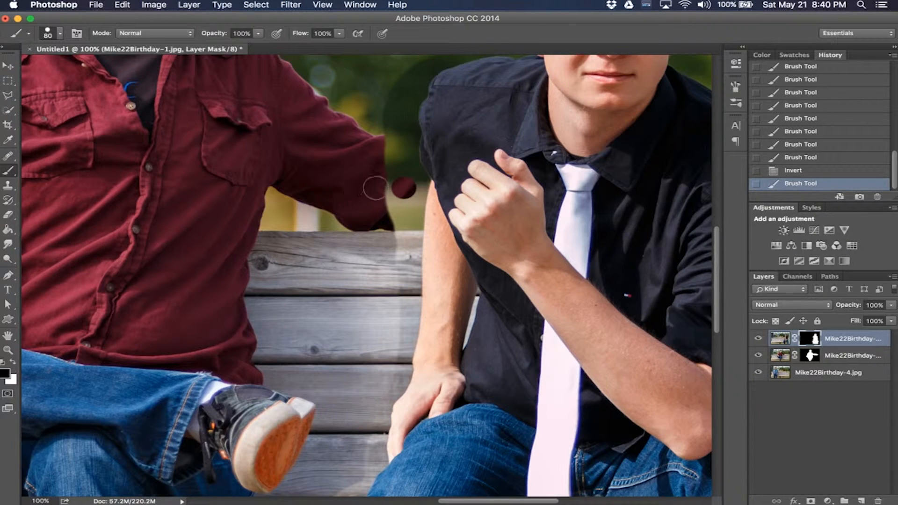
mouse_move(375, 188)
left_mouse_down()
mouse_move(393, 237)
mouse_move(397, 160)
mouse_move(398, 198)
mouse_move(411, 227)
mouse_move(404, 186)
mouse_move(399, 217)
mouse_move(384, 179)
mouse_move(411, 222)
left_mouse_up()
key("super+z")
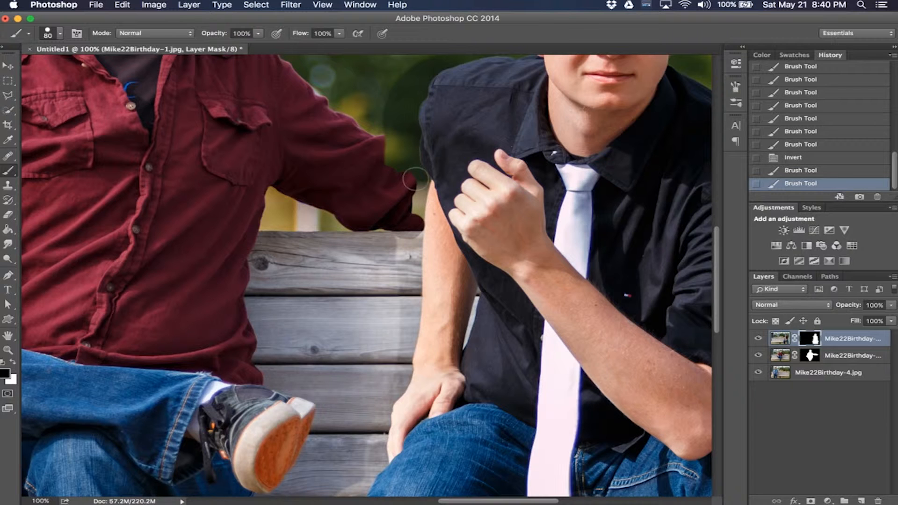
Step: Paint along the red sleeve's edge on the top layer's mask to reveal more of it
key("super+equal")
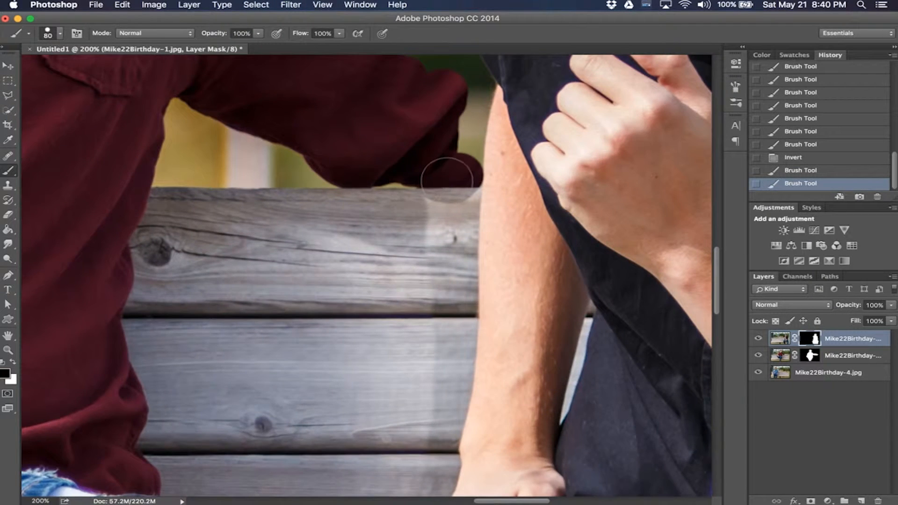
scroll(447, 180, "up", 5)
mouse_move(456, 163)
left_mouse_down()
mouse_move(457, 232)
mouse_move(464, 163)
mouse_move(457, 232)
left_mouse_up()
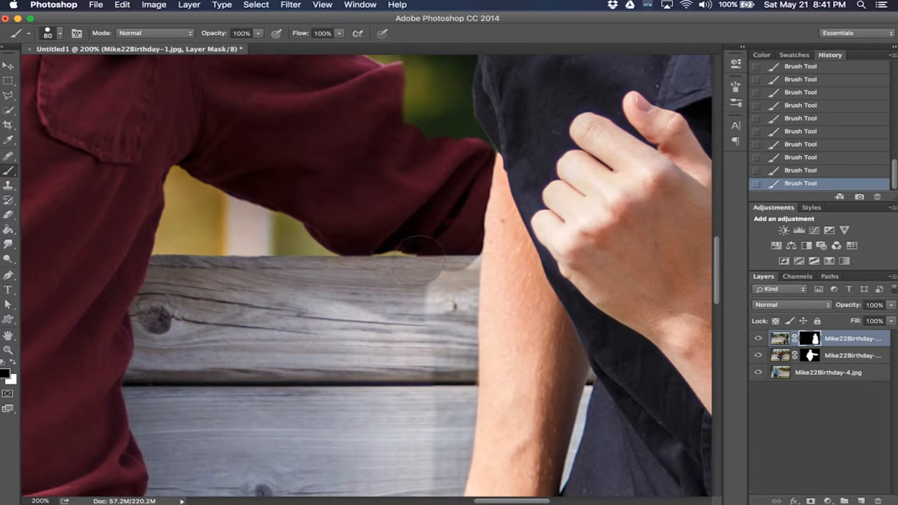
scroll(445, 251, "up", 5)
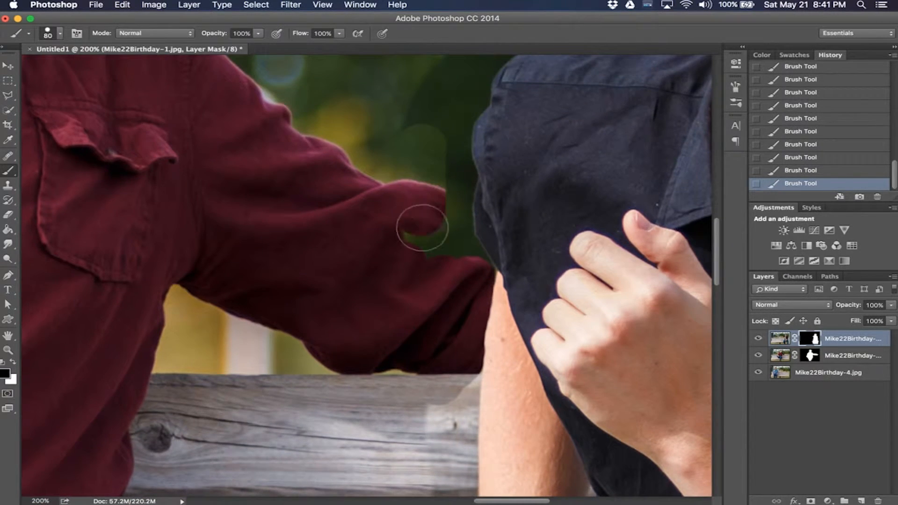
left_click_drag(422, 227, 461, 264)
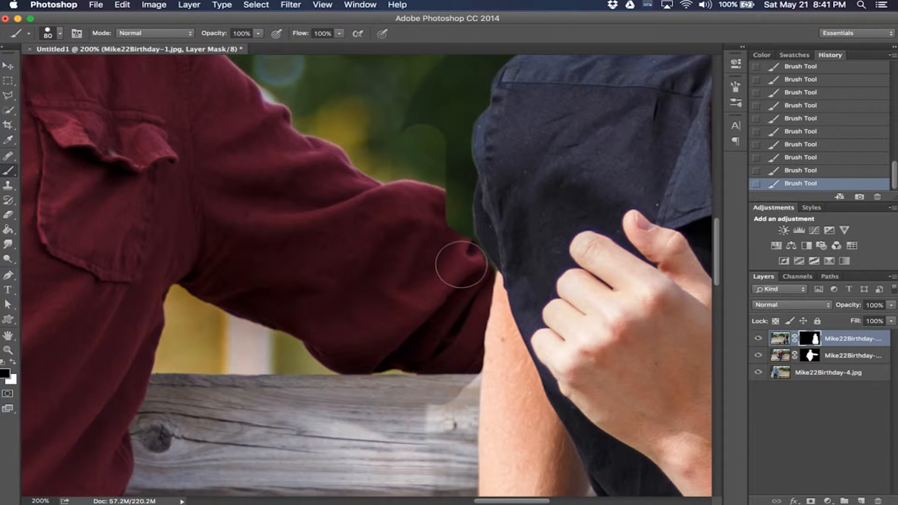
Step: Reduce the brush to 40 px and refine the sleeve's upper edge on the top layer's mask
key("bracketright")
key("bracketright")
key("bracketleft")
key("bracketleft")
key("bracketleft")
key("bracketleft")
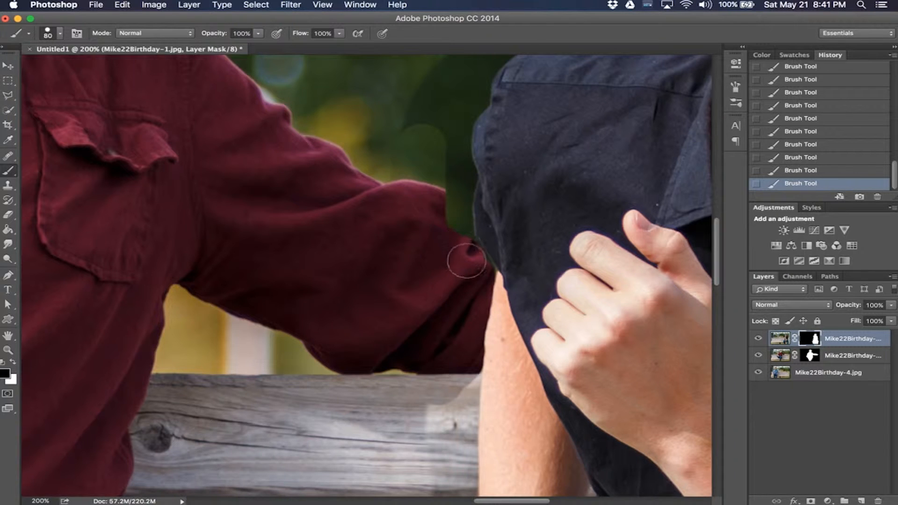
key("bracketleft")
key("bracketleft")
mouse_move(471, 252)
left_mouse_down()
mouse_move(442, 214)
mouse_move(442, 171)
mouse_move(449, 227)
mouse_move(455, 179)
mouse_move(459, 234)
mouse_move(459, 213)
left_mouse_up()
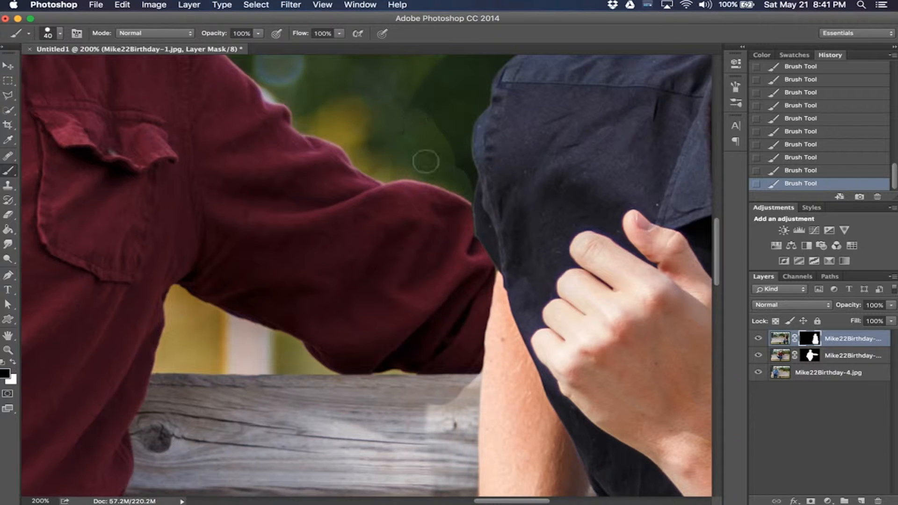
scroll(383, 236, "down", 5)
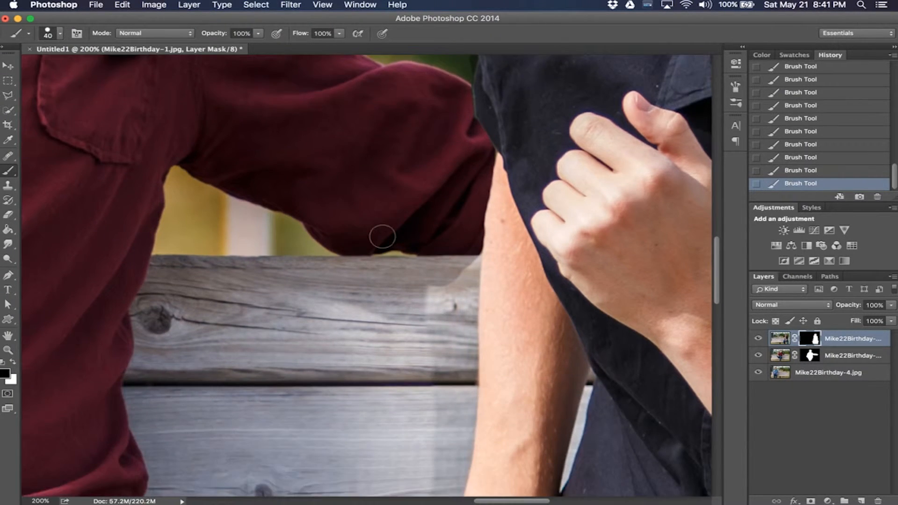
Step: Paint on the top layer's mask to reveal the hand resting on the bench behind the black-shirted man's shoulder
scroll(382, 236, "down", 15)
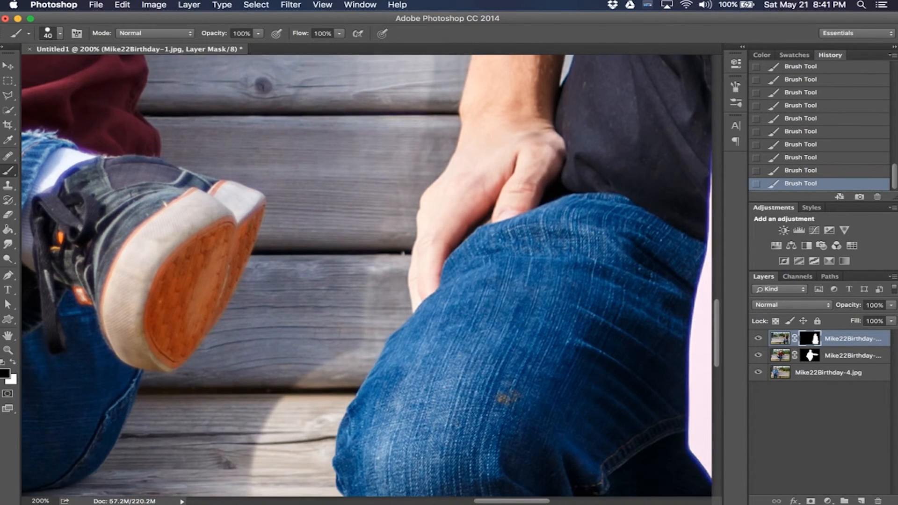
scroll(383, 237, "down", 6)
scroll(495, 322, "up", 10)
scroll(495, 322, "right", 10)
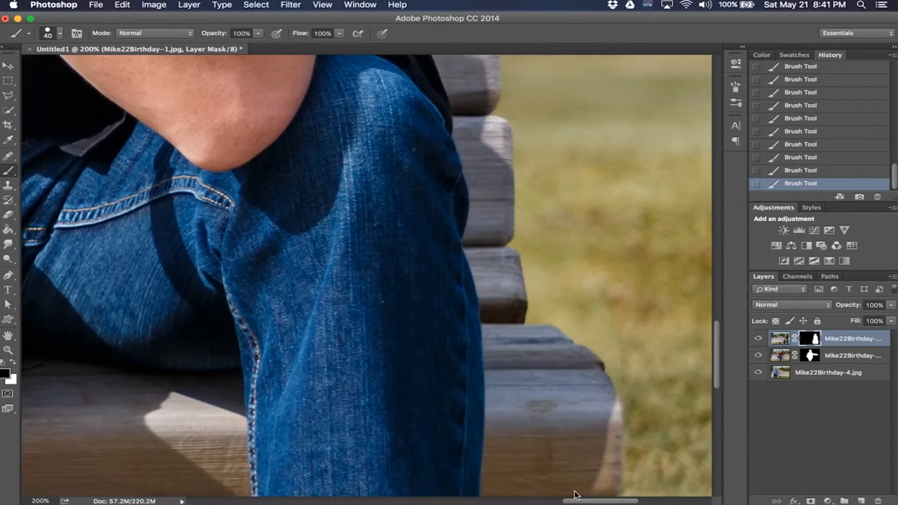
scroll(495, 323, "up", 10)
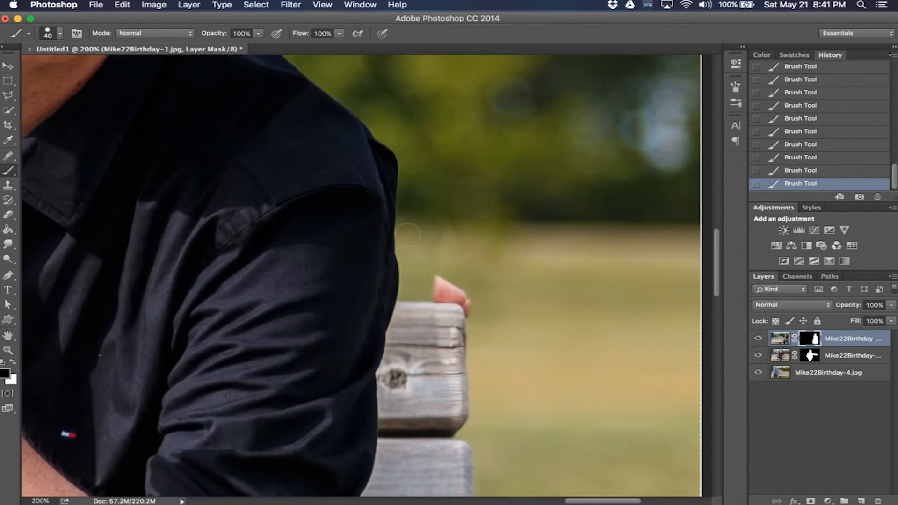
mouse_move(409, 257)
left_mouse_down()
mouse_move(408, 306)
mouse_move(431, 292)
left_mouse_up()
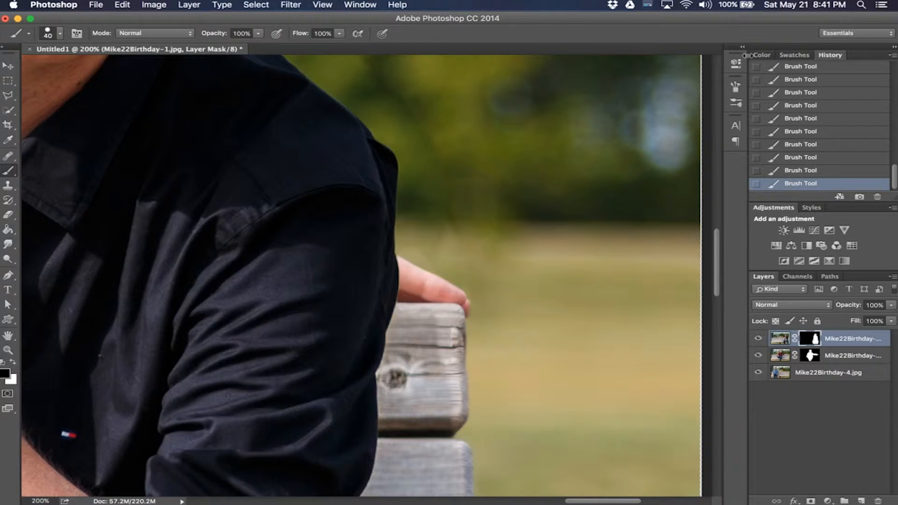
Step: Set the brush hardness to 10% and enlarge the brush to 90 px
key("super+minus")
key("super+minus")
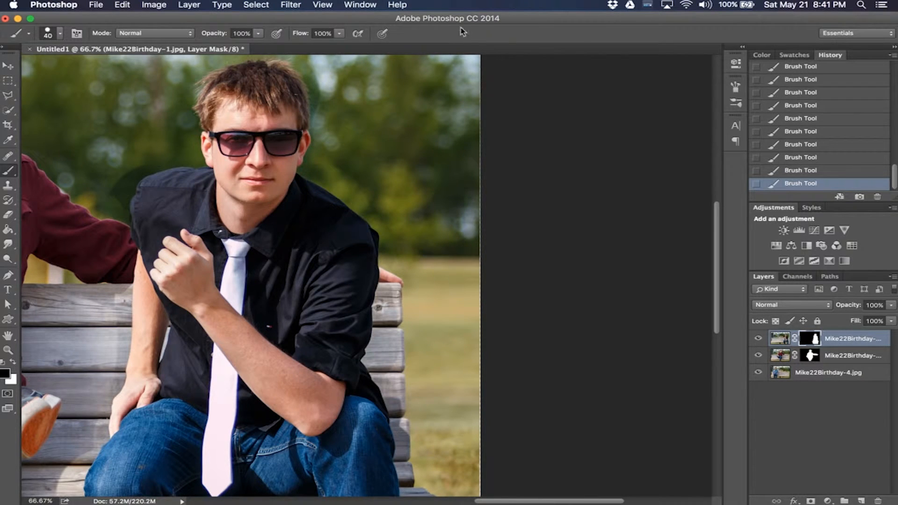
left_click(60, 34)
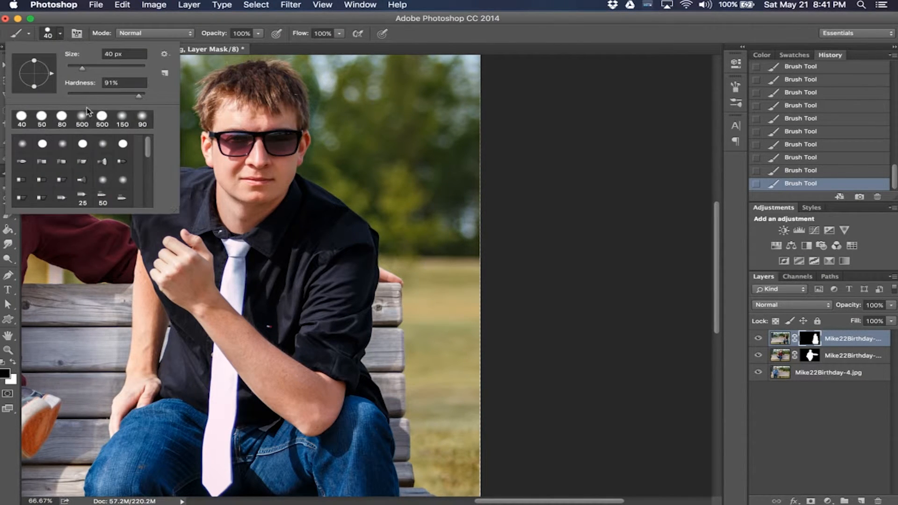
left_click_drag(77, 91, 74, 93)
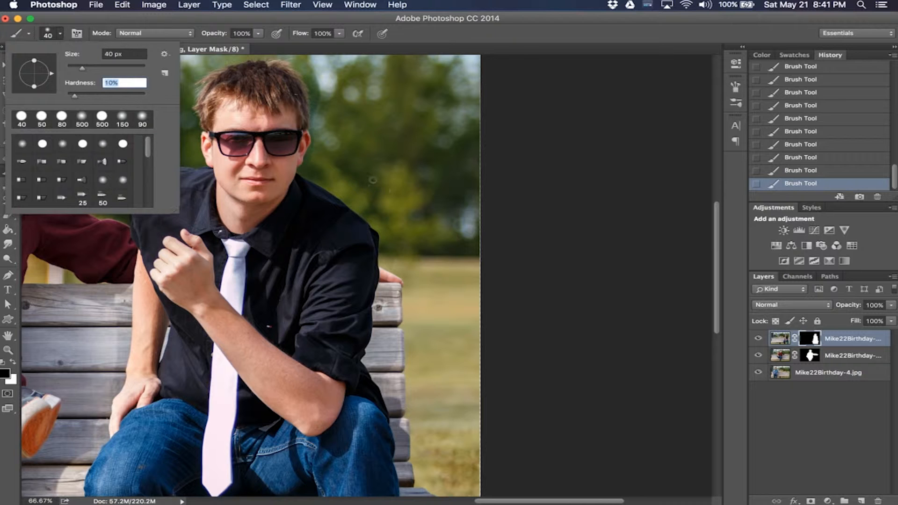
key("Return")
key("bracketright")
Step: Inspect the composite from the heads down to the bench and grass for visible blending seams
scroll(337, 136, "up", 3)
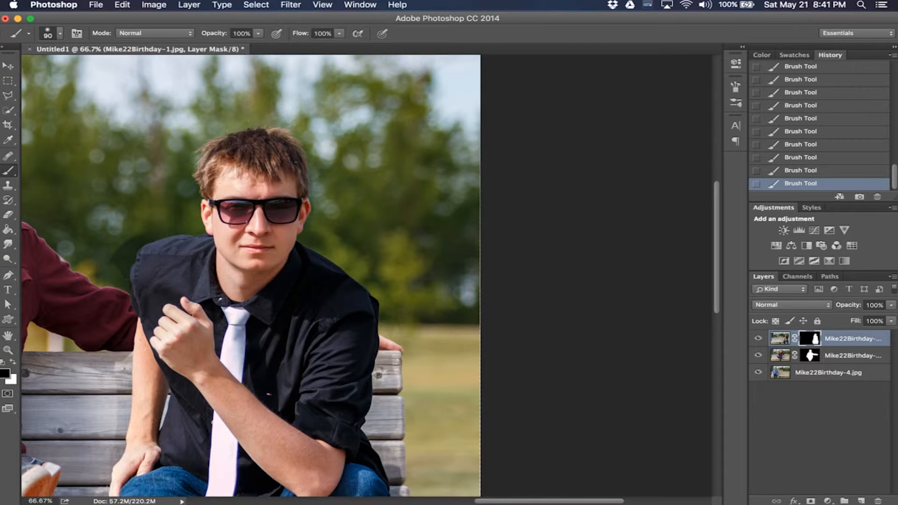
scroll(314, 198, "down", 2)
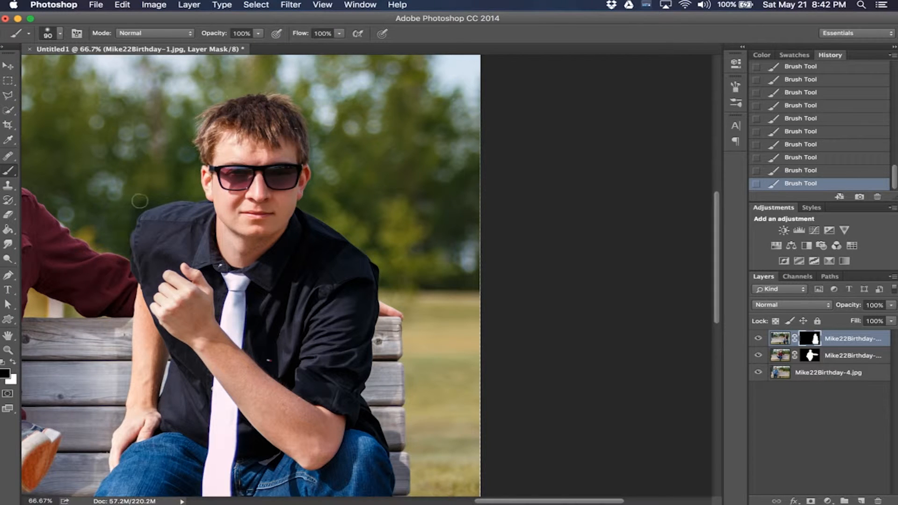
scroll(276, 229, "down", 5)
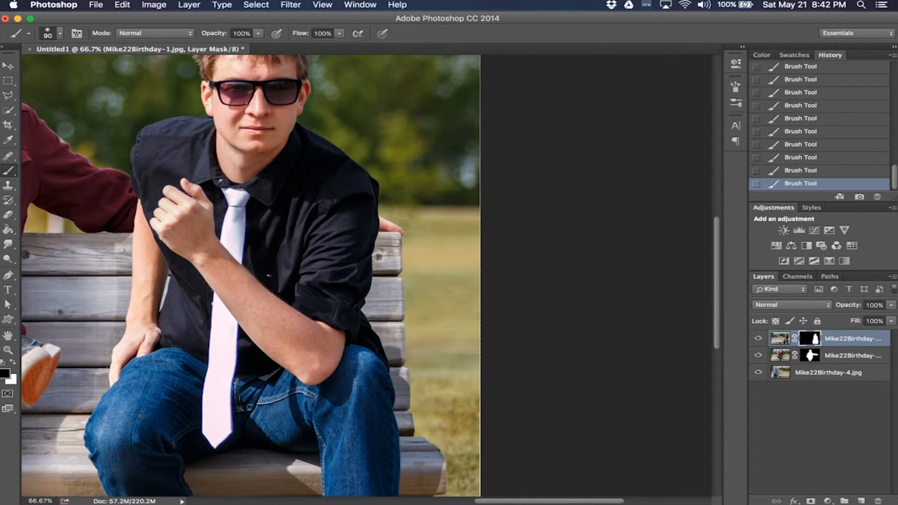
scroll(395, 281, "down", 2)
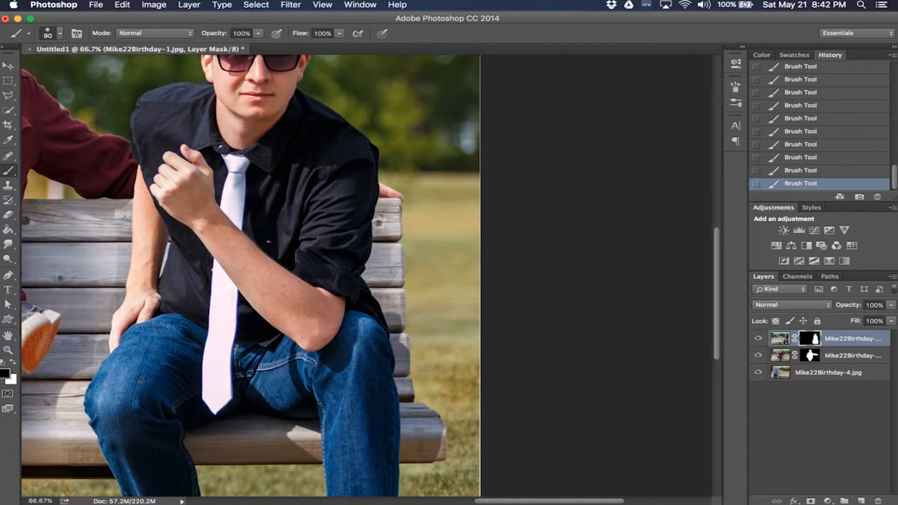
scroll(428, 361, "down", 3)
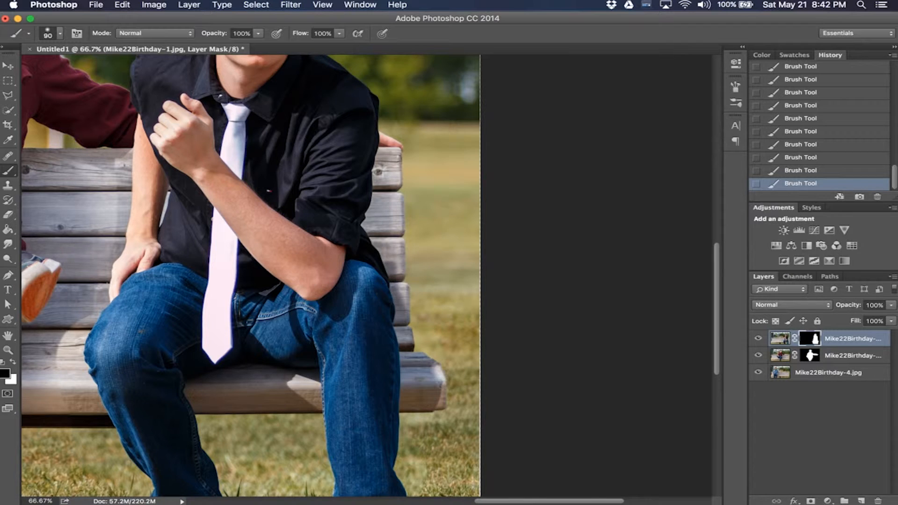
scroll(440, 369, "down", 5)
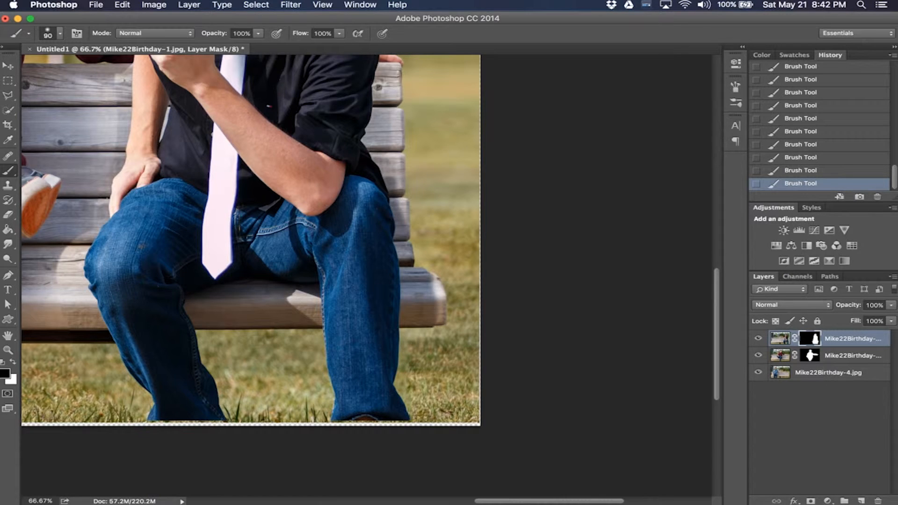
Step: Enlarge the brush to 200 px, target the Mike22Birthday-3 layer's mask, and paint to reveal the plaid shirt's sleeve
key("bracketright")
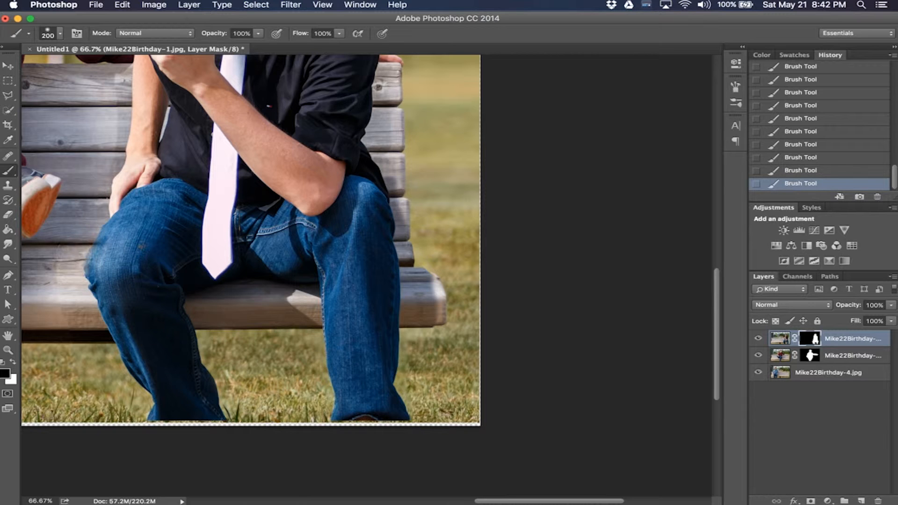
scroll(375, 290, "left", 10)
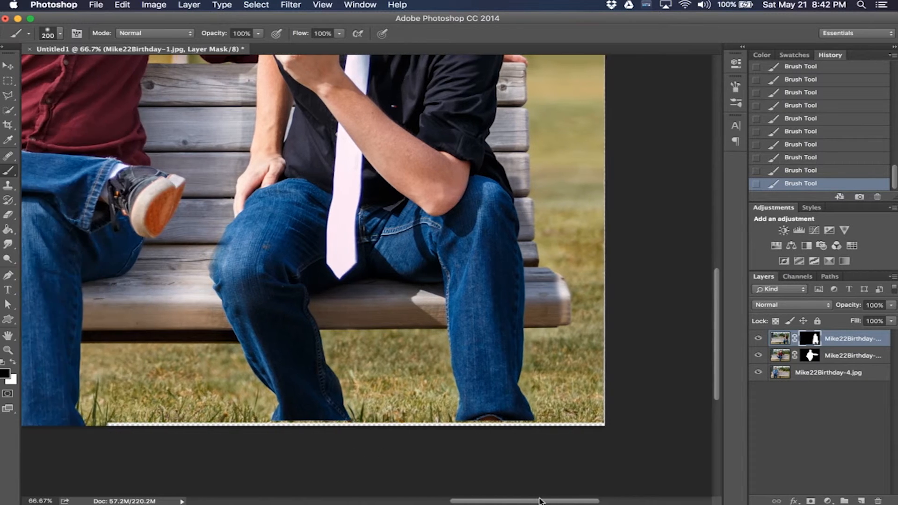
scroll(375, 290, "up", 6)
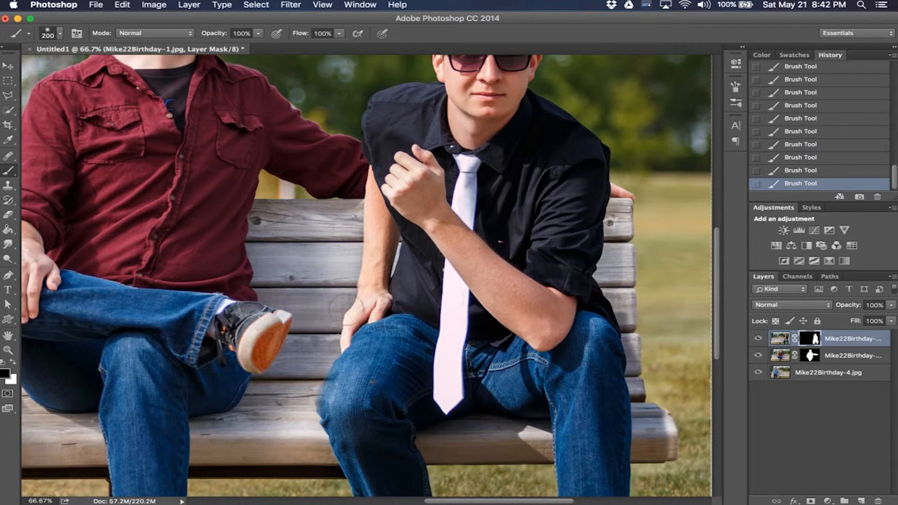
scroll(346, 311, "up", 5)
scroll(346, 322, "down", 2)
scroll(588, 185, "up", 3)
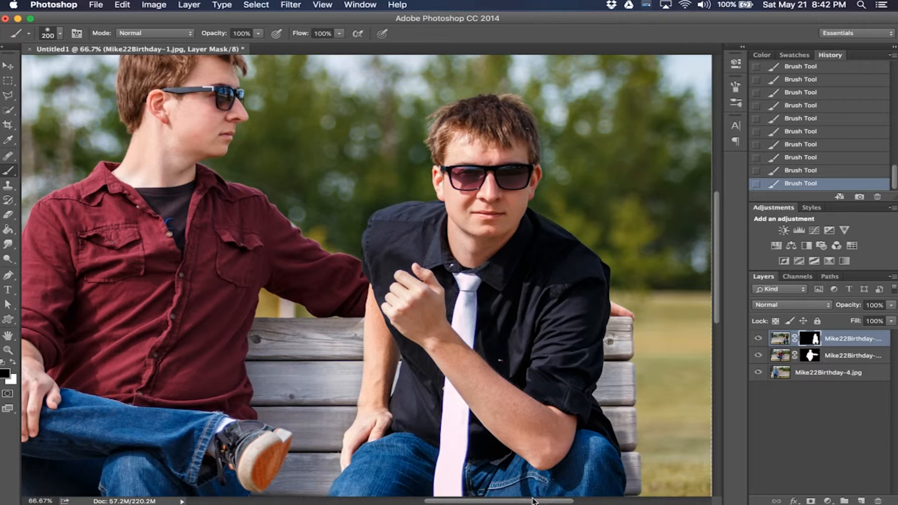
left_click_drag(534, 501, 437, 501)
scroll(369, 276, "down", 2)
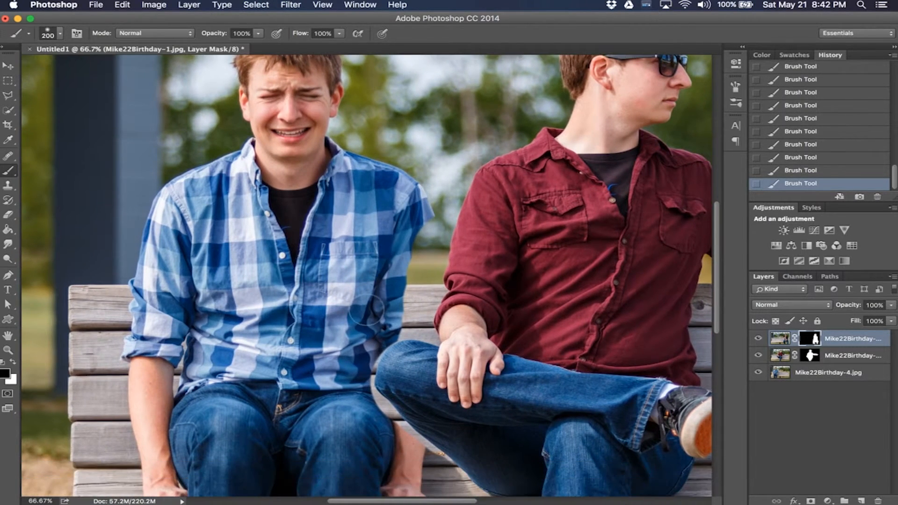
key("super+plus")
key("super+plus")
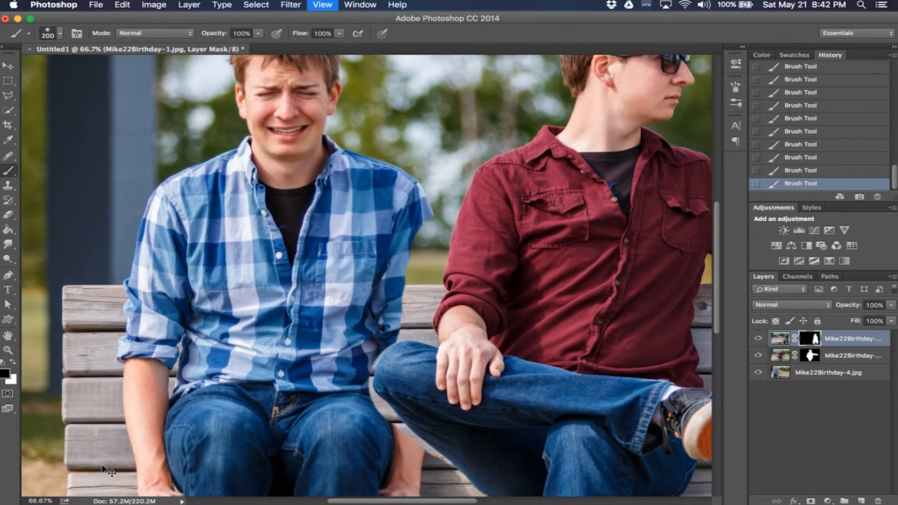
scroll(529, 248, "up", 3)
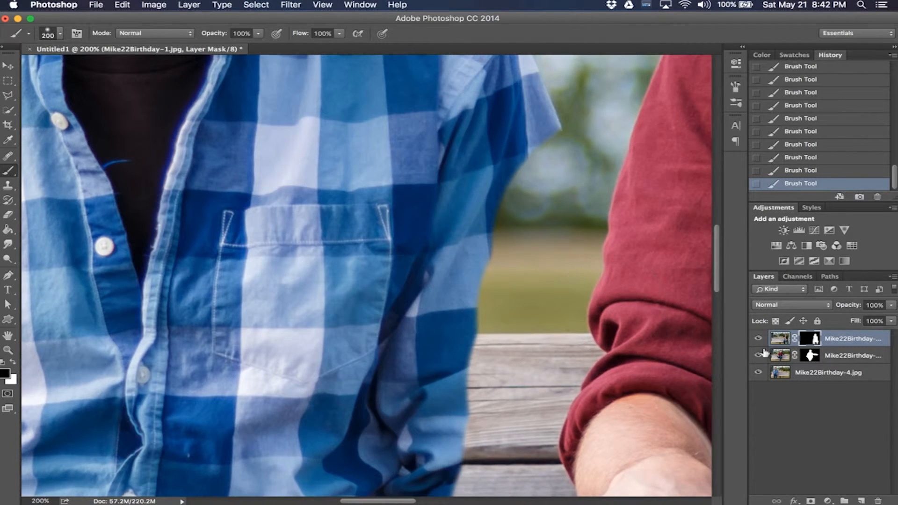
scroll(530, 219, "up", 3)
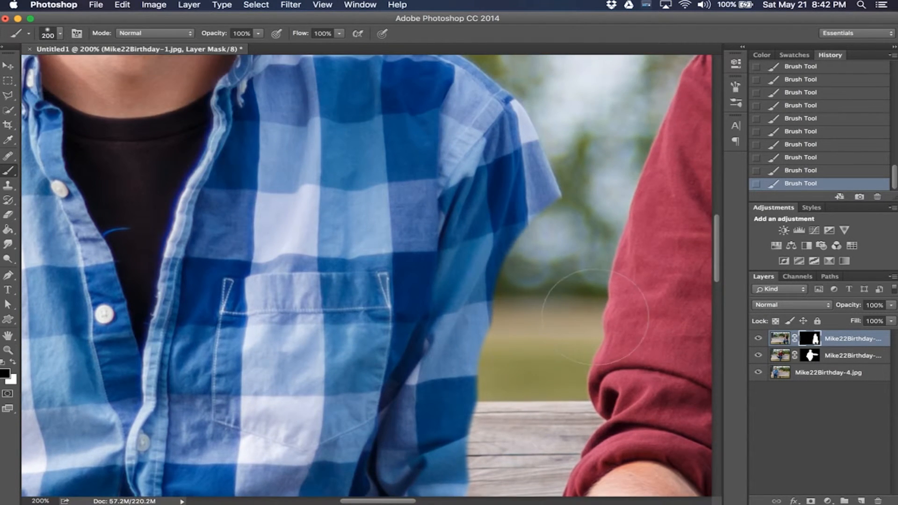
left_click(812, 356)
left_click_drag(501, 191, 535, 257)
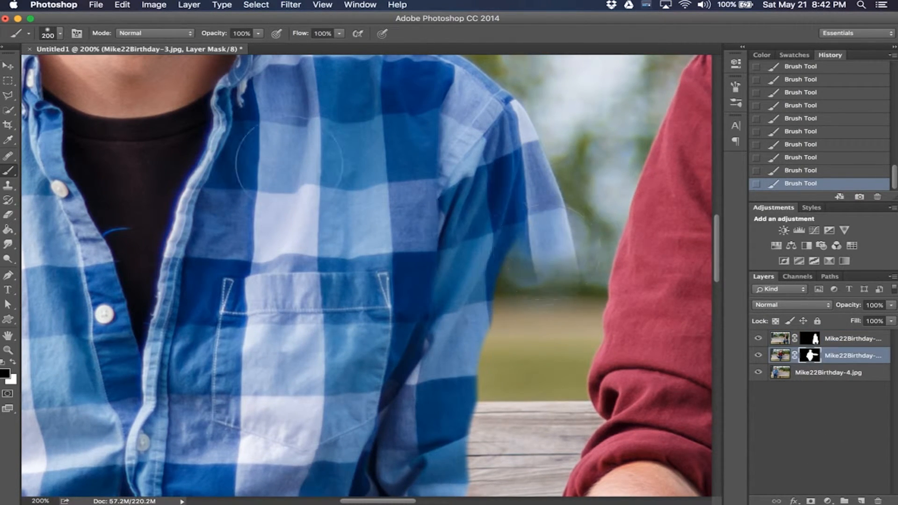
Step: Raise the brush hardness to about 75% and paint along the plaid sleeve's edge on the Mike22Birthday-3 mask
left_click(60, 35)
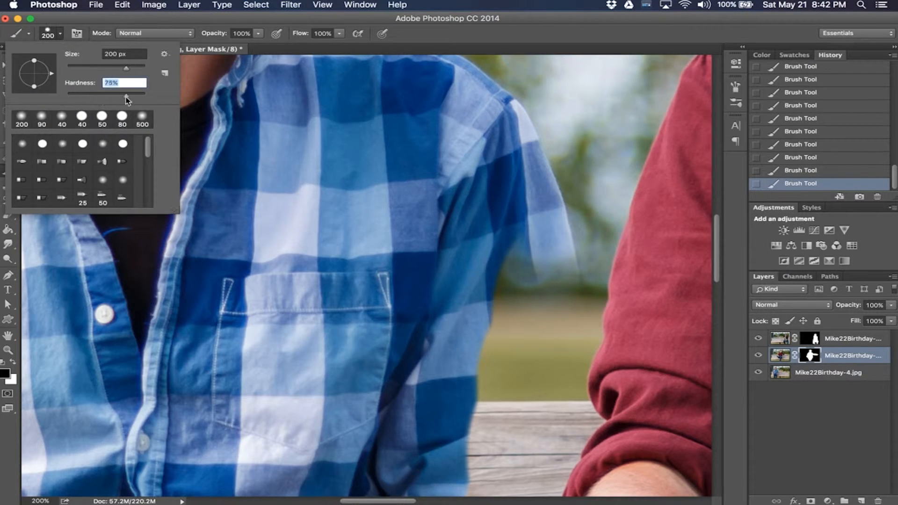
left_click_drag(136, 100, 138, 100)
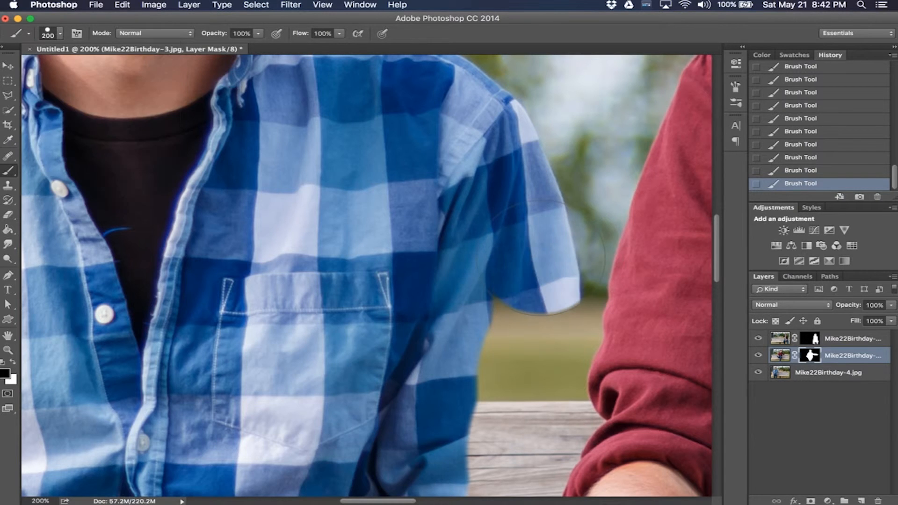
mouse_move(541, 244)
left_mouse_down()
mouse_move(543, 313)
mouse_move(561, 284)
mouse_move(563, 340)
mouse_move(528, 370)
mouse_move(517, 309)
mouse_move(497, 376)
left_mouse_up()
scroll(491, 327, "down", 5)
mouse_move(489, 286)
left_mouse_down()
mouse_move(486, 402)
mouse_move(521, 281)
mouse_move(537, 287)
mouse_move(537, 316)
mouse_move(568, 329)
mouse_move(552, 374)
mouse_move(531, 395)
mouse_move(526, 386)
left_mouse_up()
Step: Shrink the brush to 60 px, then 20 px, and refine the plaid sleeve's lower edge above the bench
key("bracketleft")
key("bracketleft")
key("bracketleft")
key("bracketleft")
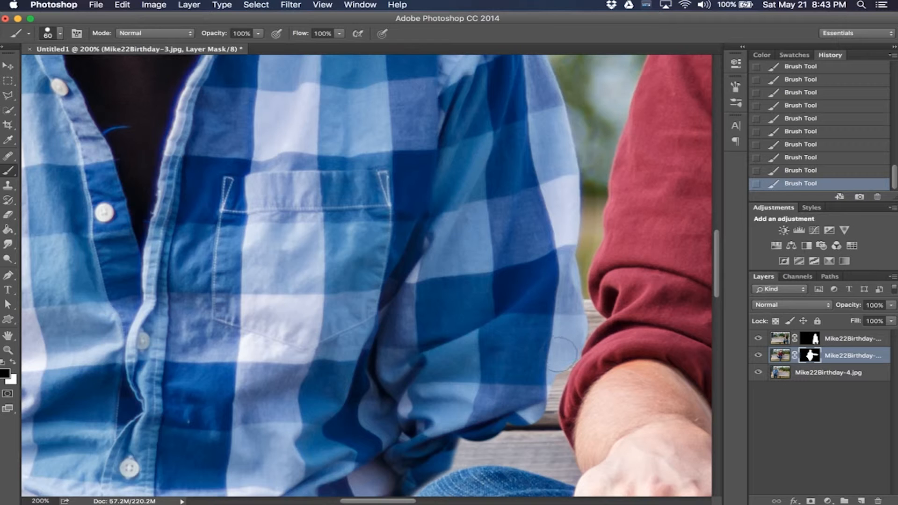
scroll(552, 323, "down", 2)
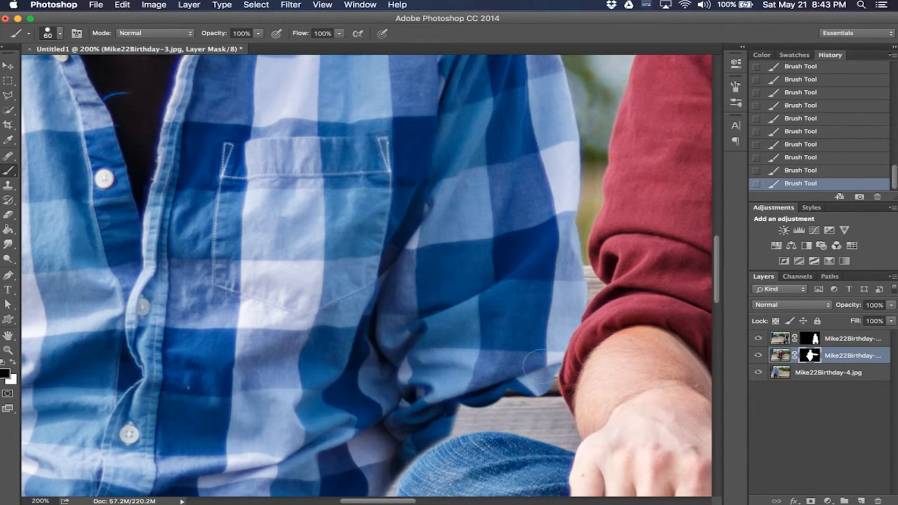
left_click_drag(533, 370, 538, 398)
scroll(542, 341, "down", 4)
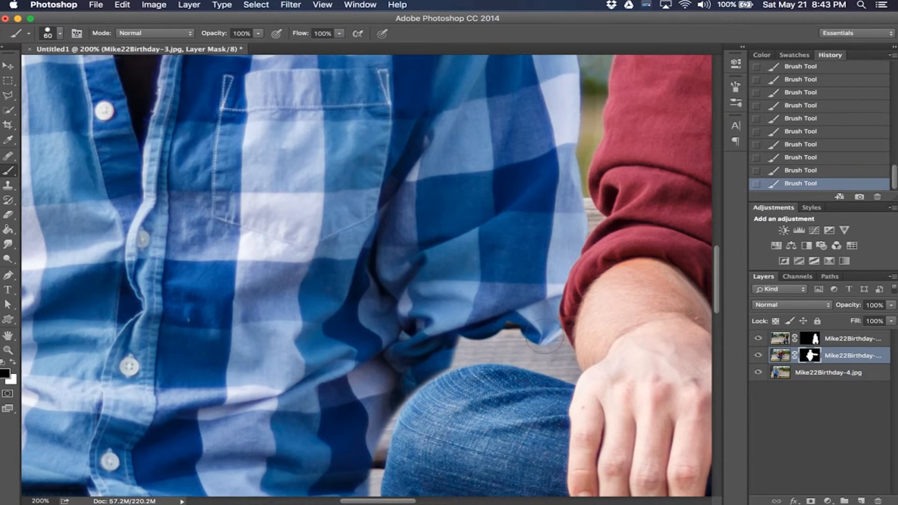
left_click_drag(544, 337, 553, 361)
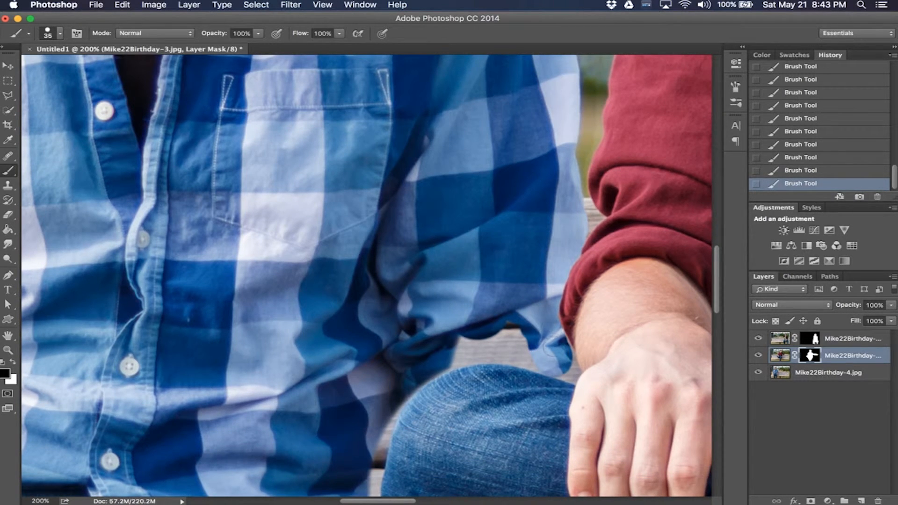
key("bracketleft")
left_click(567, 368)
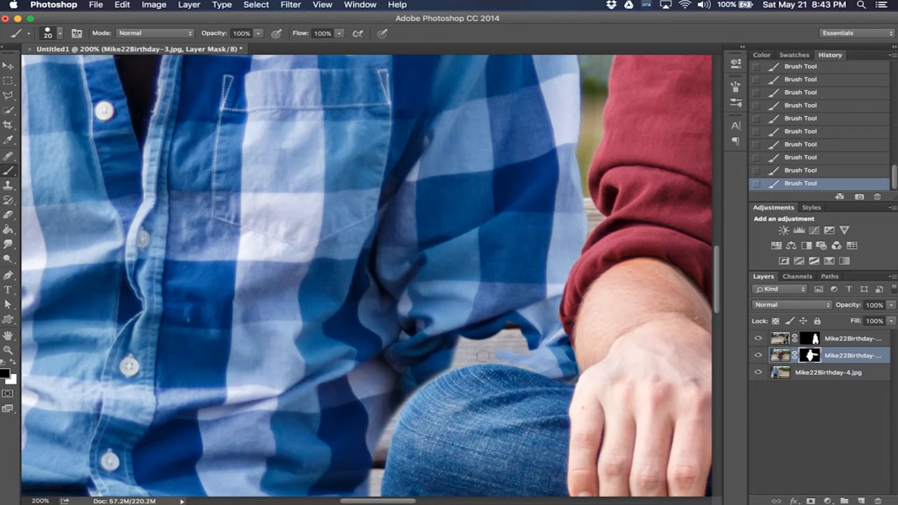
Step: Enlarge the brush to 40 px and paint the plaid shirt's lower edge where it meets the crossed knee
key("bracketright")
key("bracketright")
key("bracketright")
mouse_move(506, 329)
left_mouse_down()
mouse_move(530, 342)
mouse_move(446, 345)
mouse_move(493, 344)
mouse_move(440, 352)
mouse_move(493, 350)
mouse_move(438, 361)
mouse_move(474, 351)
mouse_move(423, 358)
left_mouse_up()
scroll(372, 312, "down", 5)
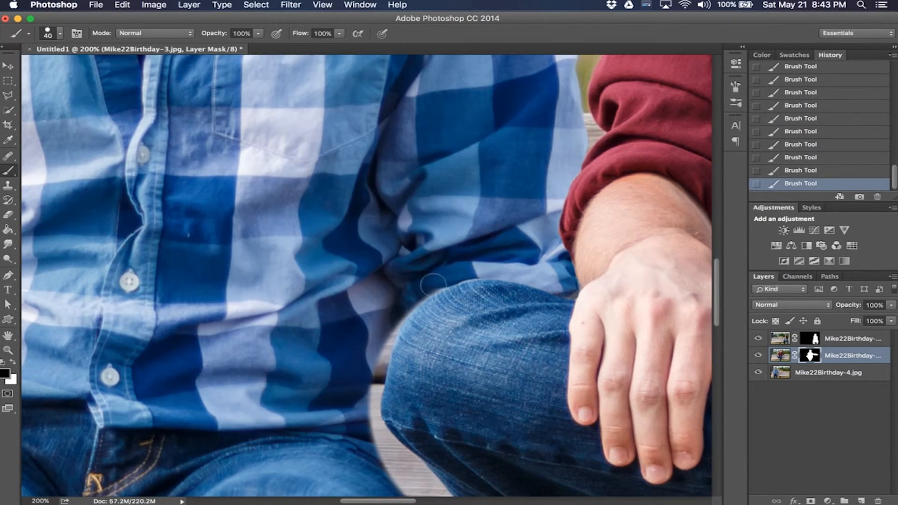
mouse_move(437, 280)
left_mouse_down()
mouse_move(390, 320)
mouse_move(369, 375)
left_mouse_up()
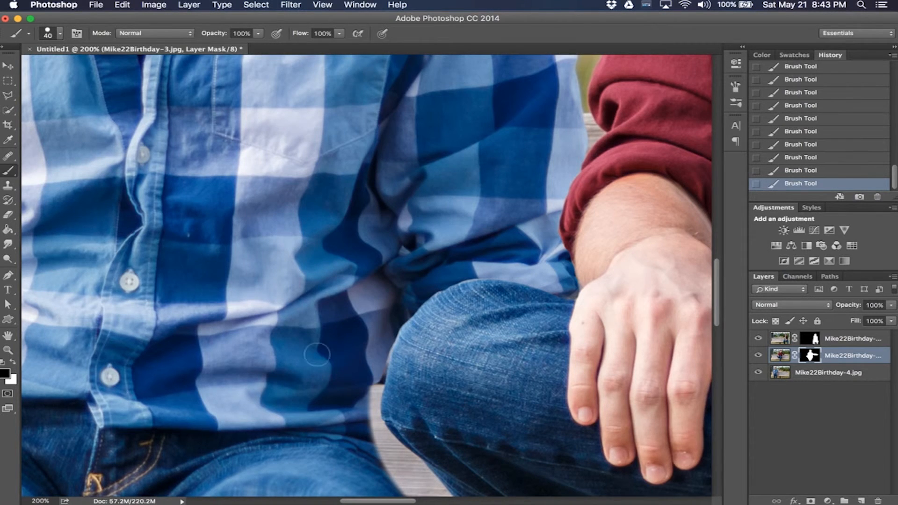
scroll(318, 354, "down", 3)
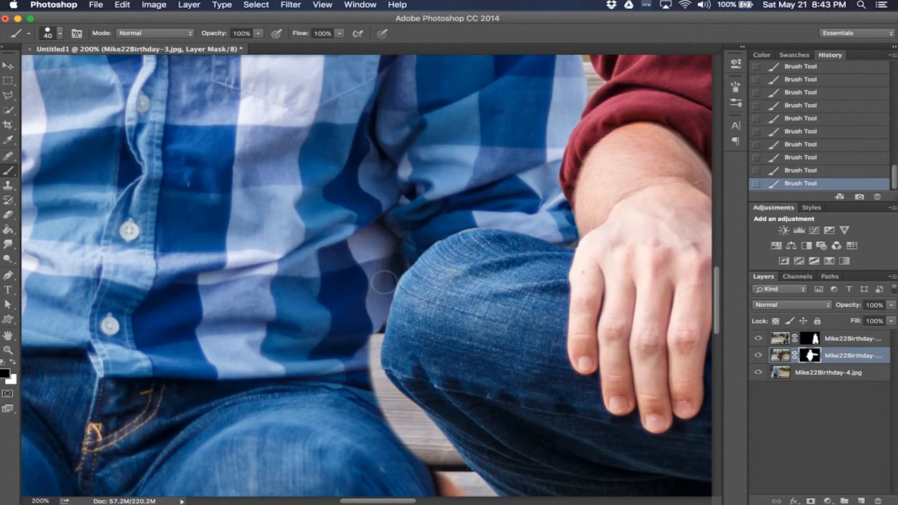
left_click_drag(382, 283, 361, 366)
mouse_move(374, 317)
left_mouse_down()
mouse_move(366, 388)
mouse_move(367, 349)
mouse_move(390, 376)
left_mouse_up()
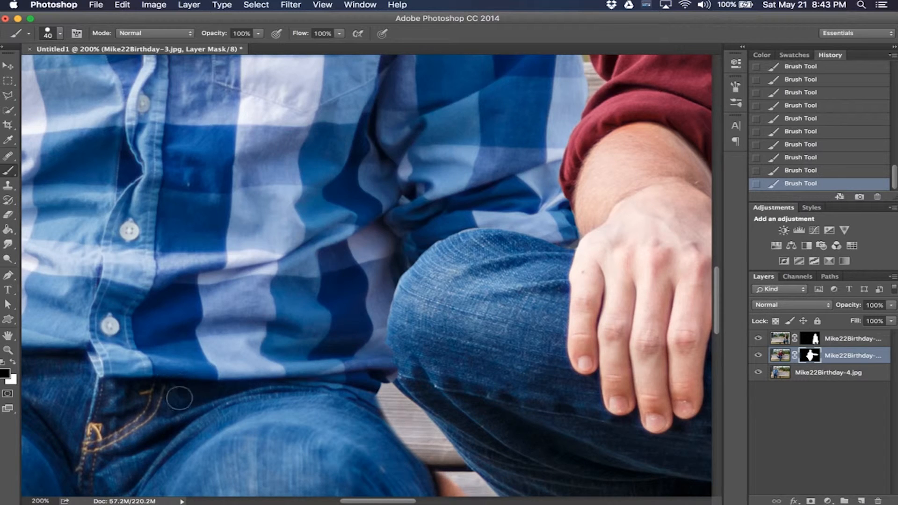
Step: Set the brush to 70 px and paint black on the Mike22Birthday-3 mask where the plaid-shirt jeans meet the crossed knee
left_click(13, 363)
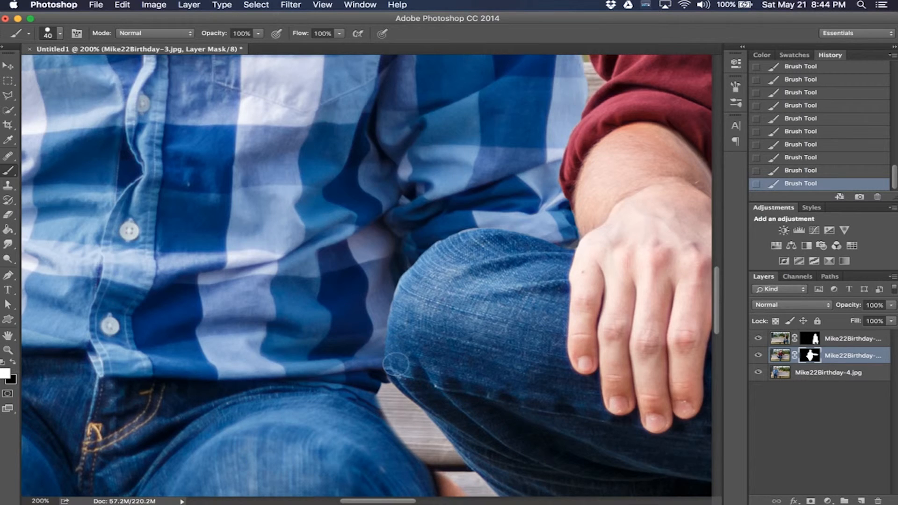
scroll(364, 392, "down", 3)
scroll(364, 391, "down", 3)
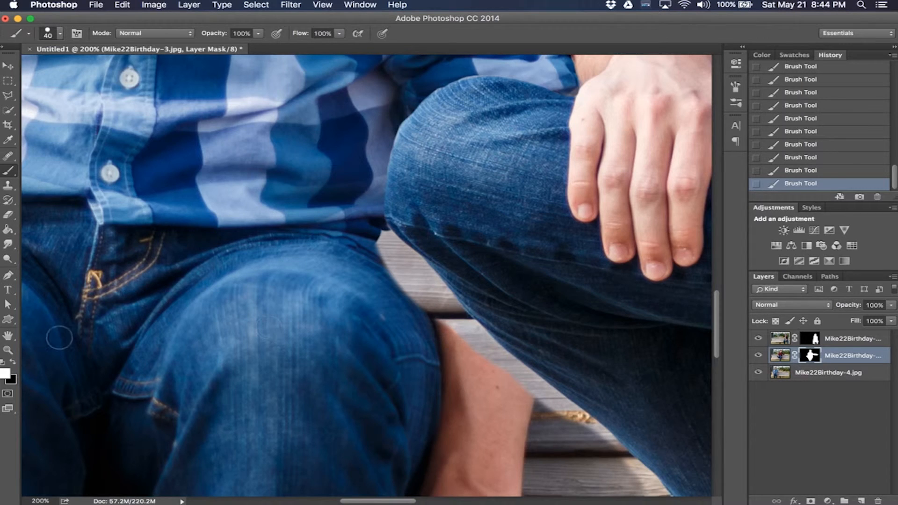
left_click(13, 362)
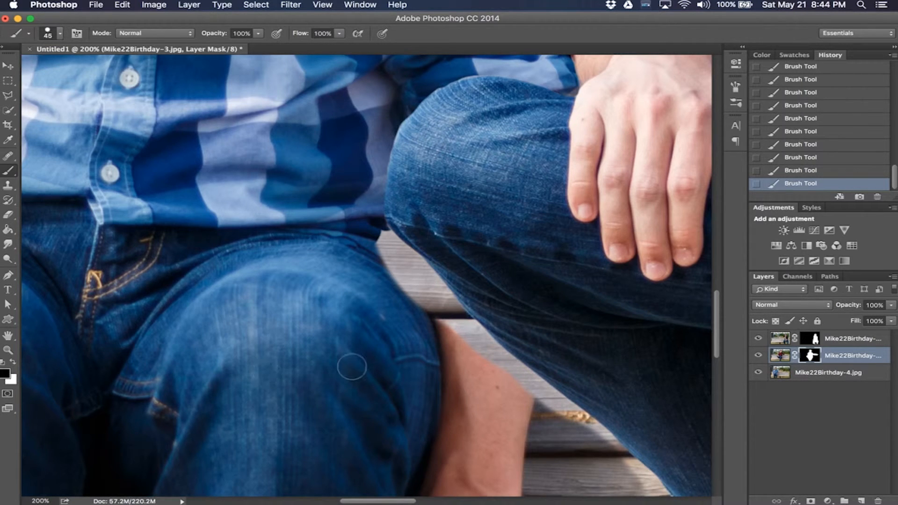
key("bracketright")
key("bracketright")
key("bracketright")
mouse_move(383, 263)
left_mouse_down()
mouse_move(449, 335)
mouse_move(437, 307)
left_mouse_up()
mouse_move(418, 268)
left_mouse_down()
mouse_move(383, 241)
mouse_move(392, 261)
left_mouse_up()
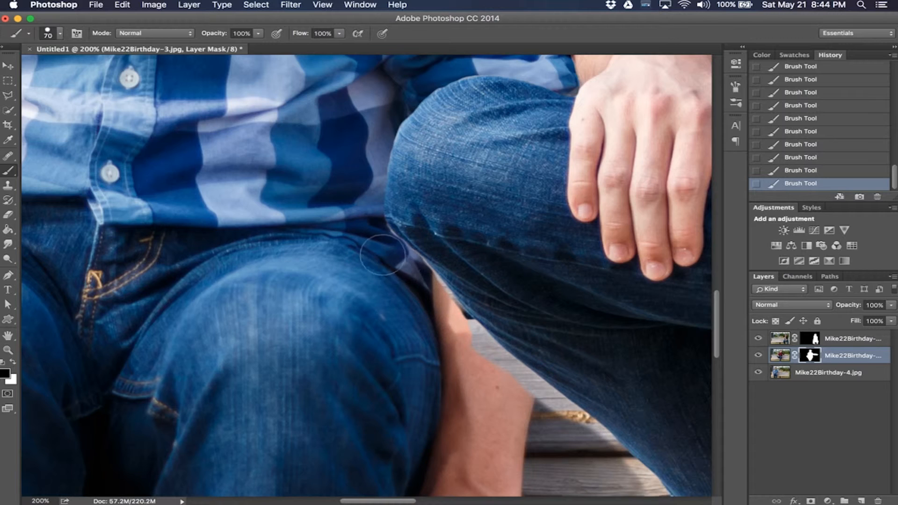
Step: Paint the Mike22Birthday-3 mask along the forearm between the two pairs of jeans
scroll(377, 241, "down", 3)
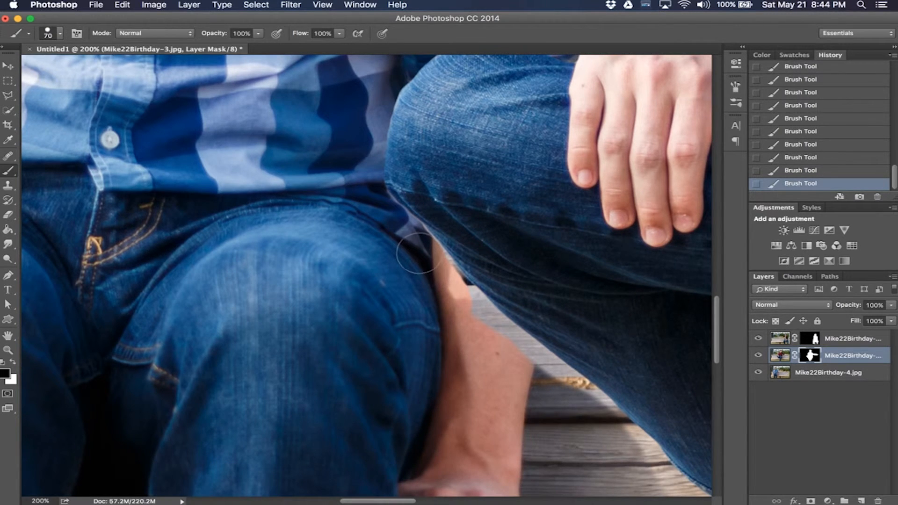
scroll(406, 237, "down", 3)
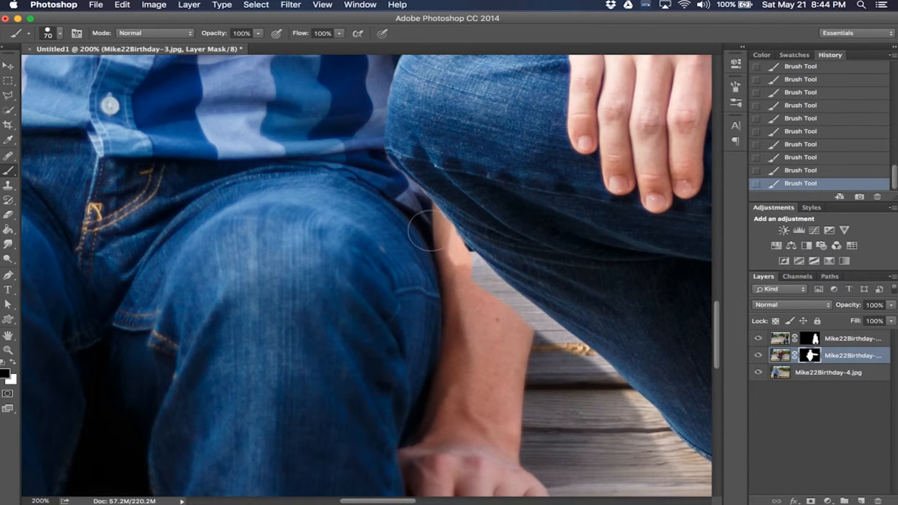
scroll(423, 227, "down", 3)
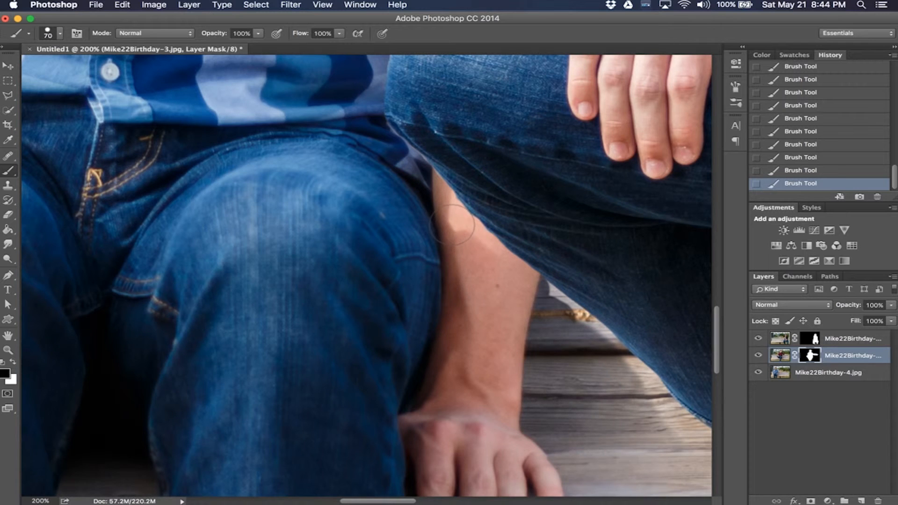
left_click_drag(445, 212, 546, 281)
Step: Adjust the brush hardness in the brush picker and set the brush size to 90 px
scroll(551, 388, "down", 5)
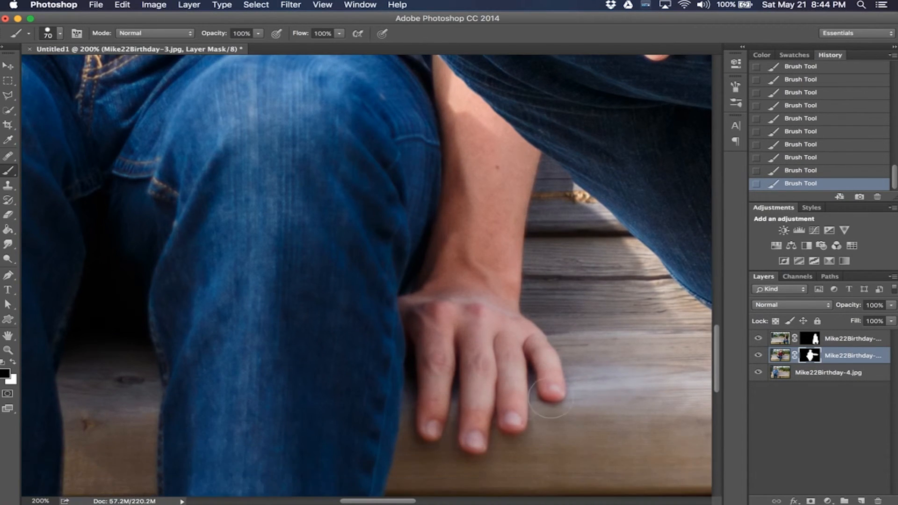
key("super+minus")
key("super+minus")
key("super+minus")
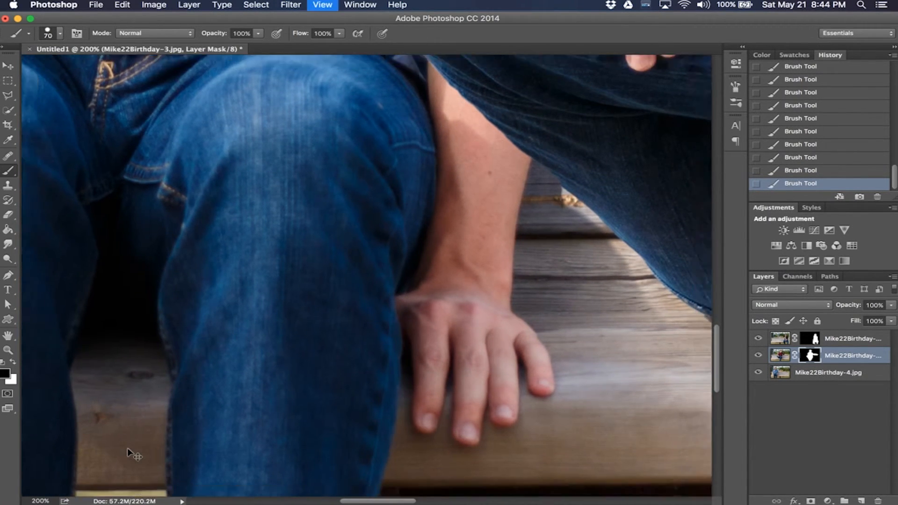
key("super+equal")
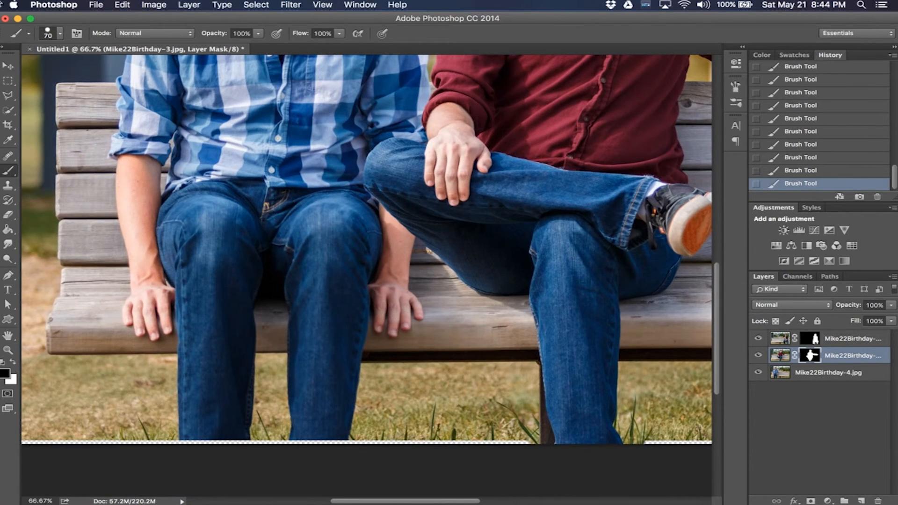
left_click(59, 34)
left_click(75, 93)
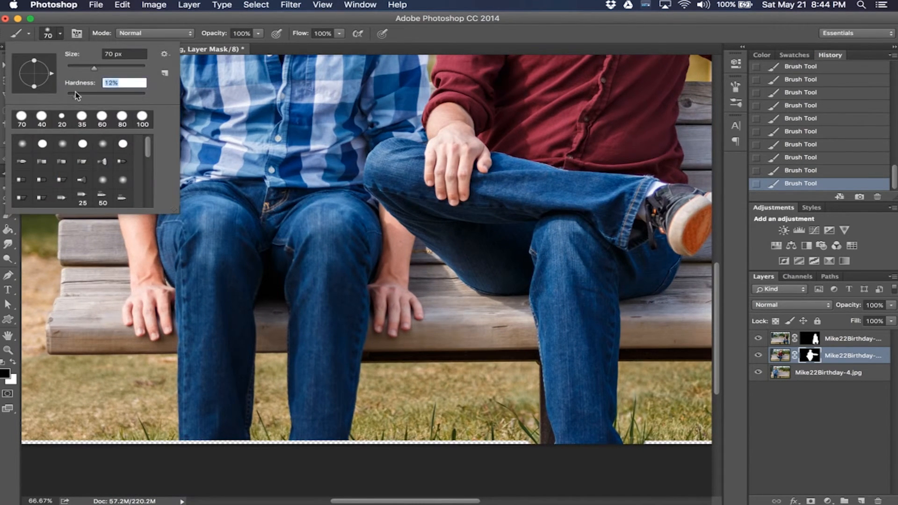
scroll(474, 252, "down", 2)
key("Return")
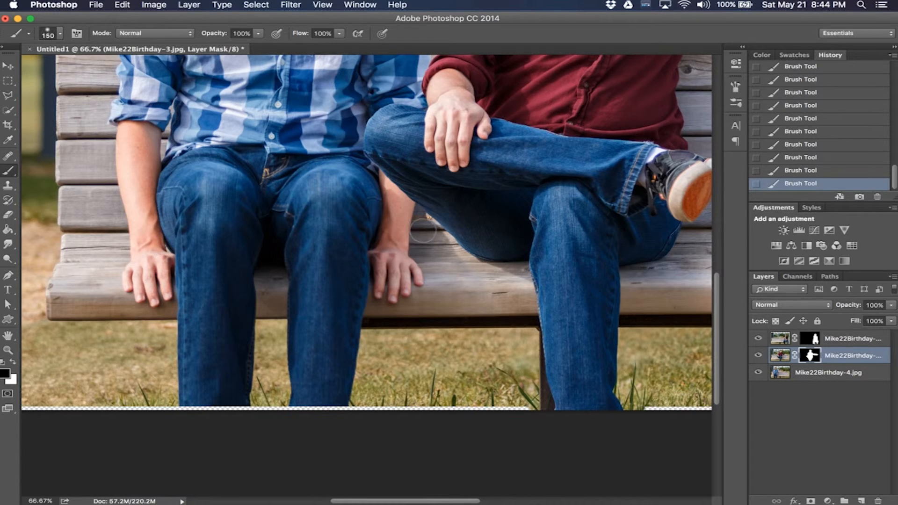
key("bracketleft")
key("bracketleft")
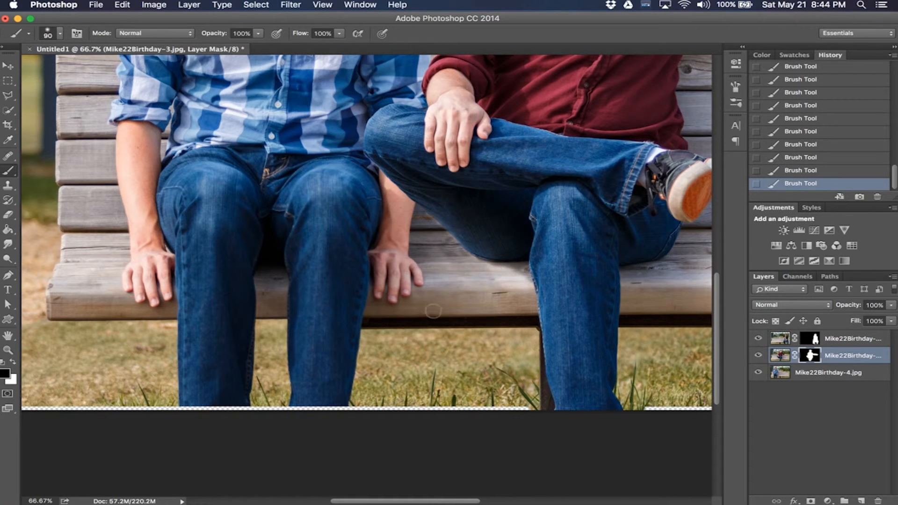
Step: Review the whole composite from the heads down to the bench and grass
scroll(433, 311, "up", 10)
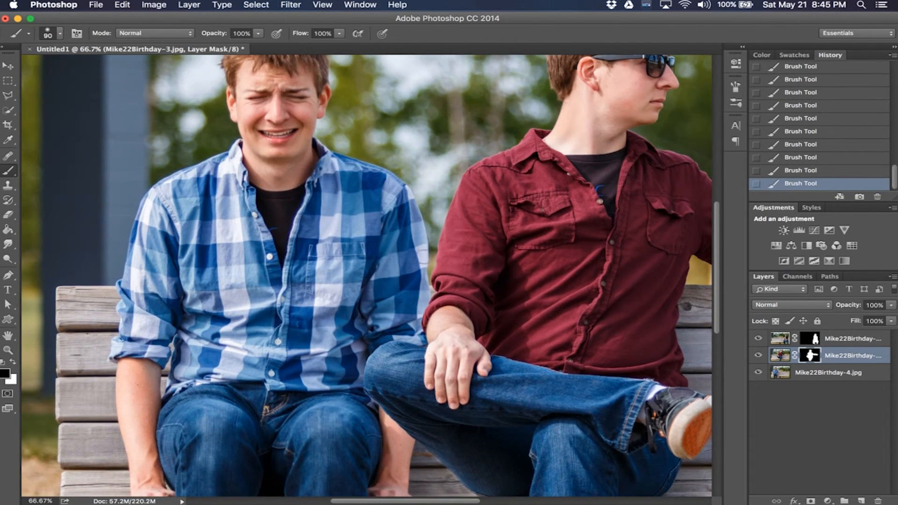
scroll(450, 143, "up", 2)
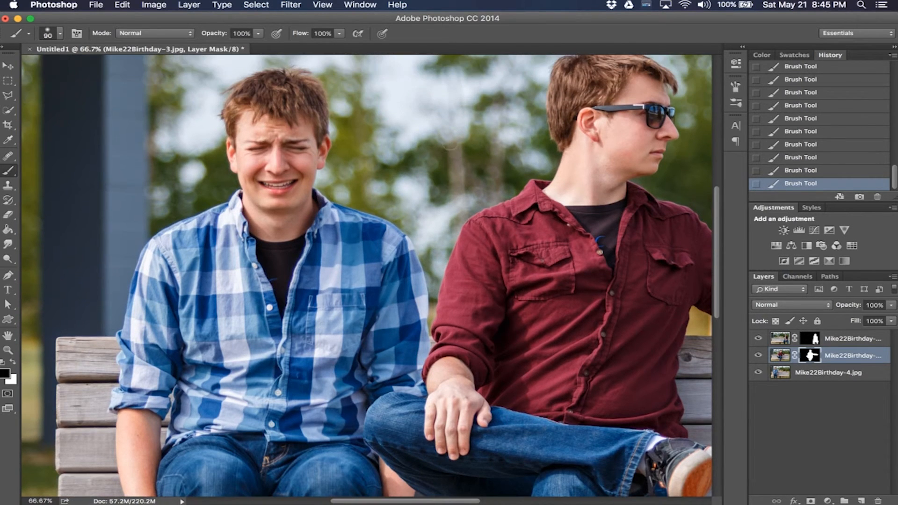
scroll(492, 195, "up", 4)
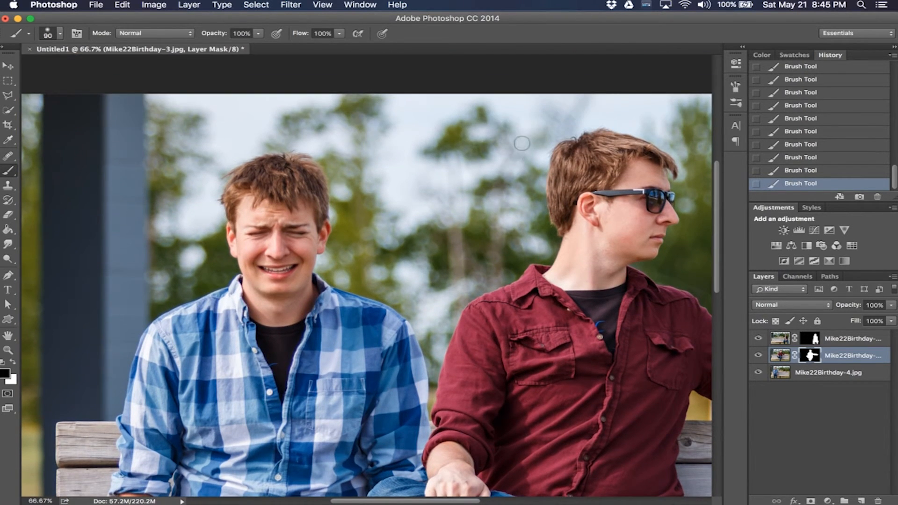
scroll(513, 214, "down", 5)
scroll(335, 363, "down", 12)
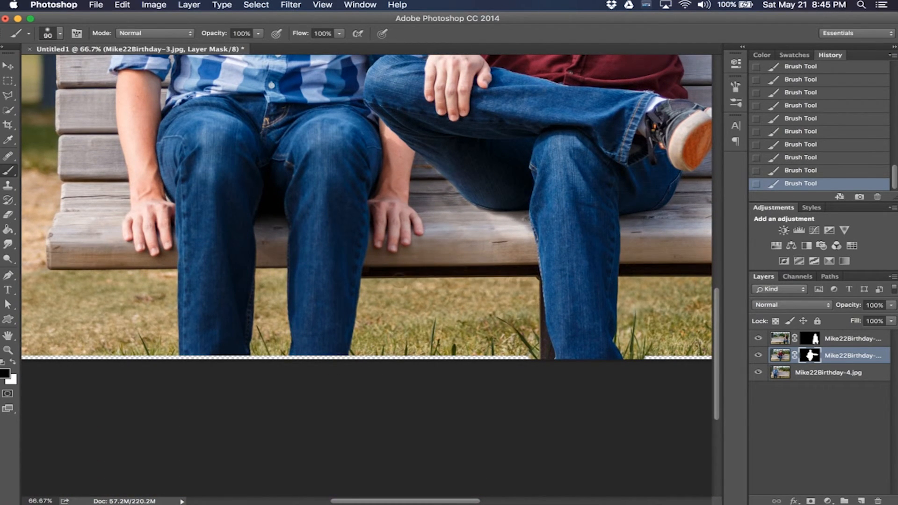
scroll(419, 312, "up", 2)
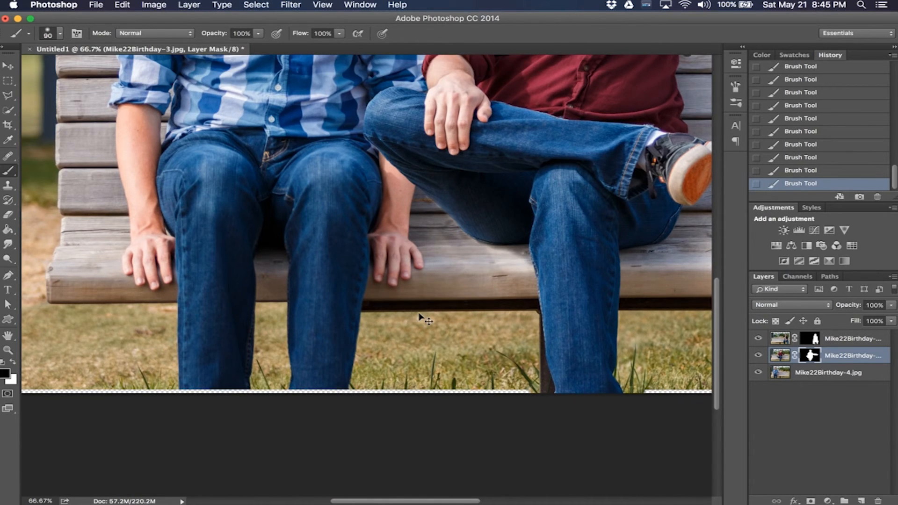
key("super+minus")
key("super+minus")
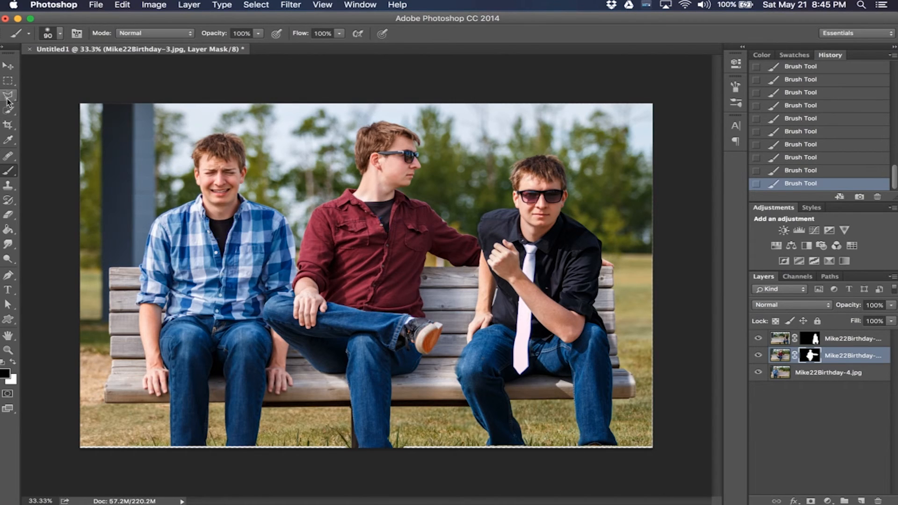
Step: Crop the image by raising its bottom edge to remove the empty strip below the grass
left_click(8, 125)
left_click_drag(366, 447, 367, 420)
left_click(7, 63)
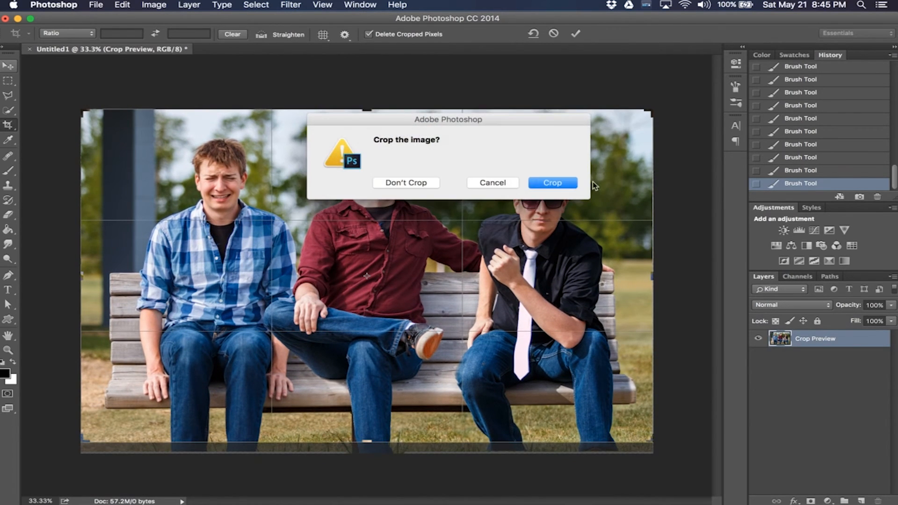
left_click(554, 184)
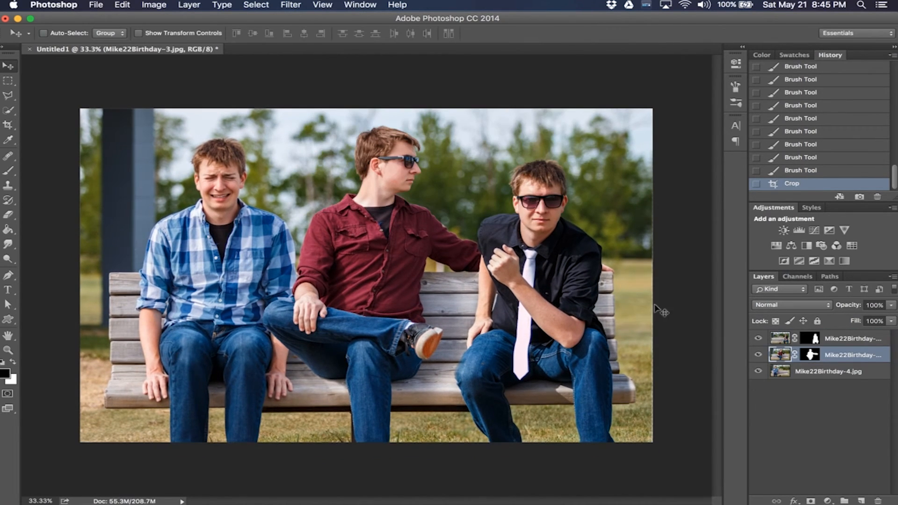